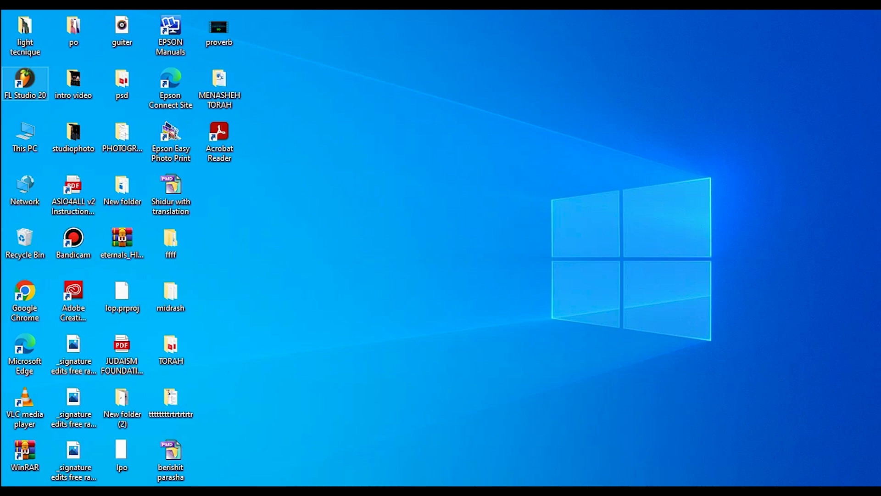
- Launch FL Studio and show the sample browser beside the playlist
double_click(25, 80)
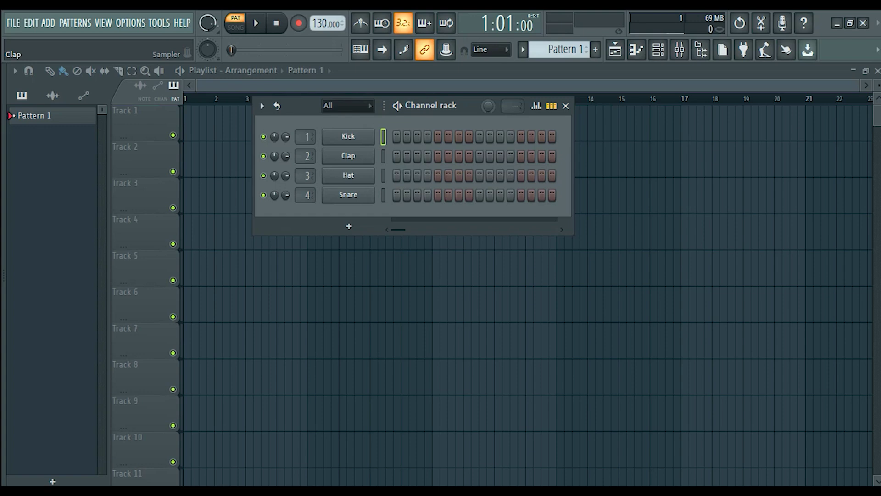
key("alt+F8")
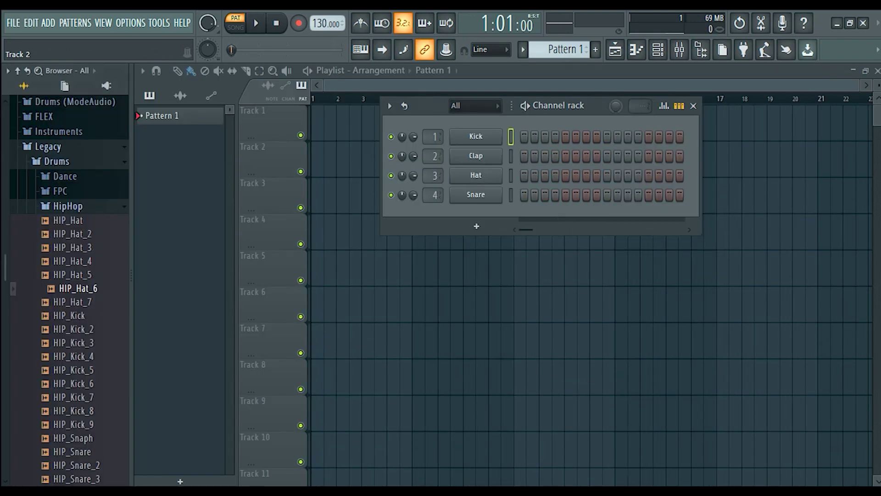
key("alt+F8")
key("alt+F8")
- Look through the HipHop samples, and collapse the HipHop, Legacy and Packs folders
scroll(69, 275, "down", 4)
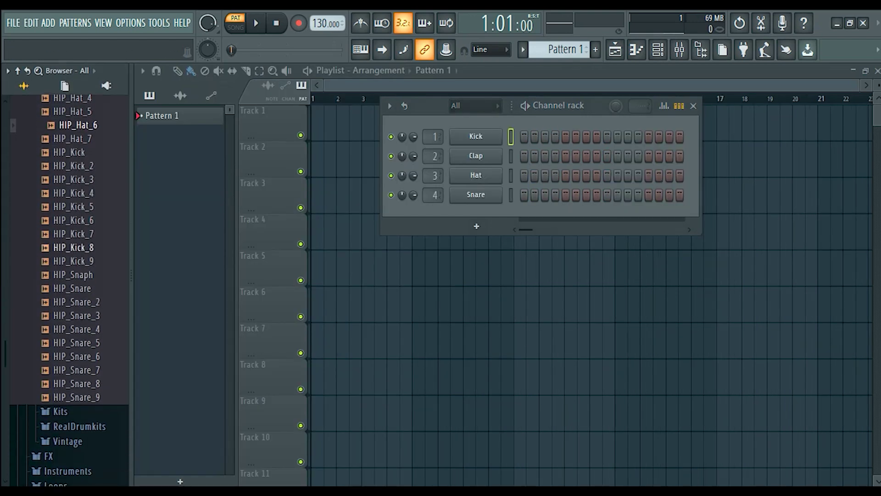
scroll(69, 275, "up", 10)
scroll(69, 276, "down", 3)
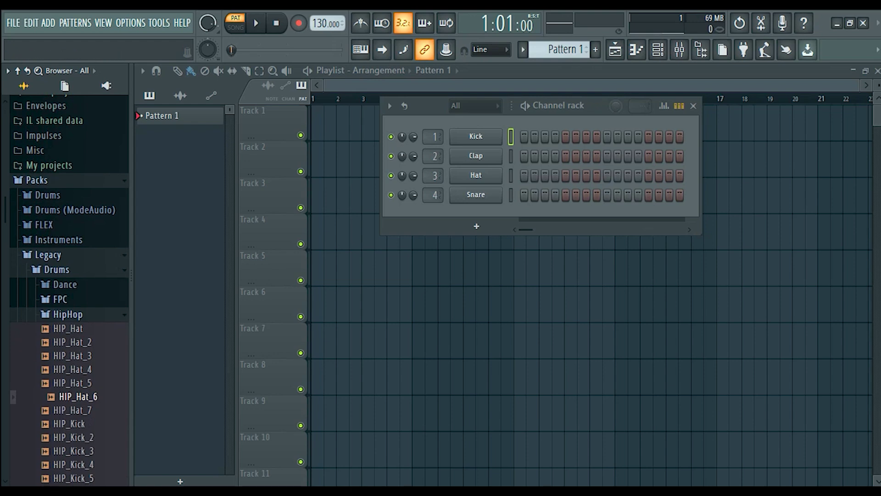
left_click(68, 314)
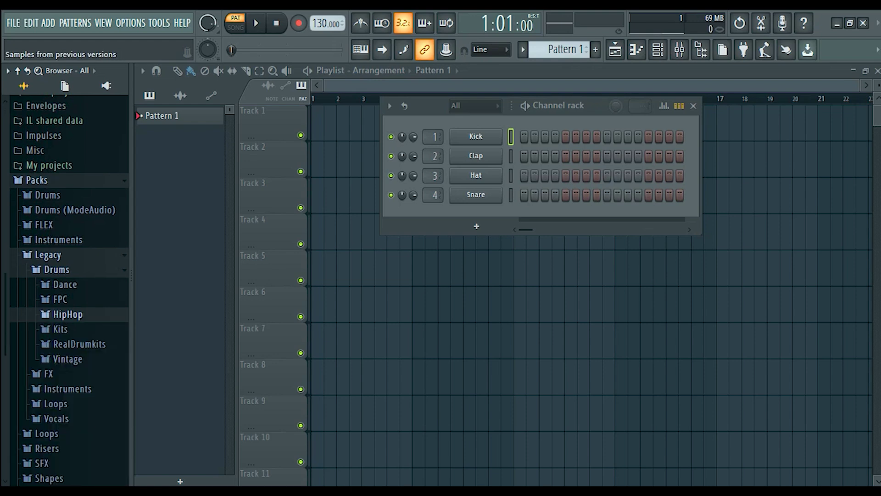
left_click(47, 254)
left_click(37, 186)
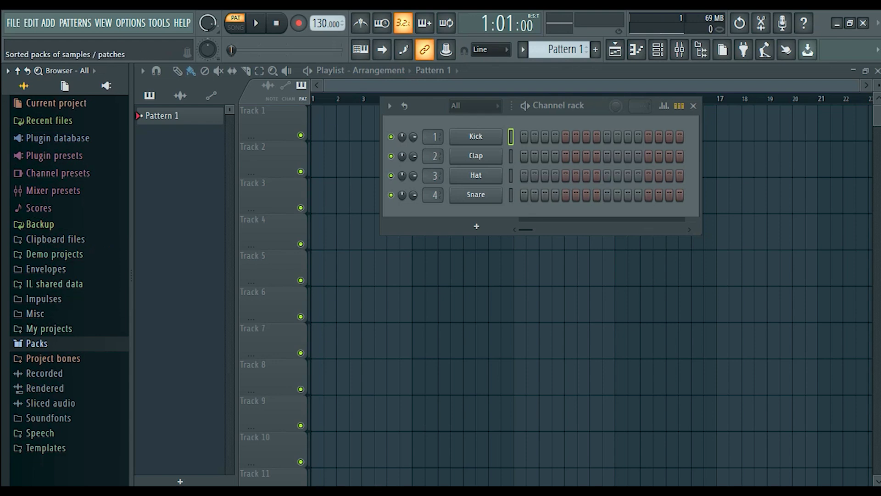
- Expand Packs, Legacy and Drums in the browser and look into the RealDrumkits folder
left_click(37, 343)
scroll(37, 343, "down", 3)
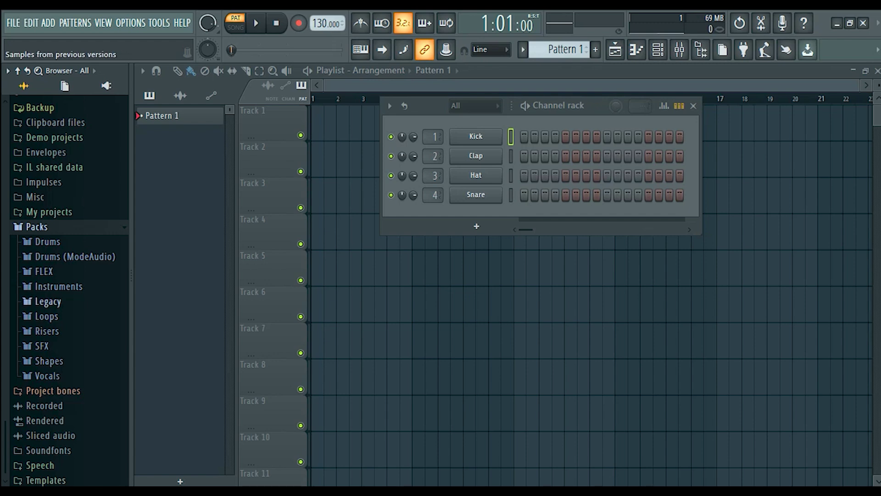
left_click(48, 301)
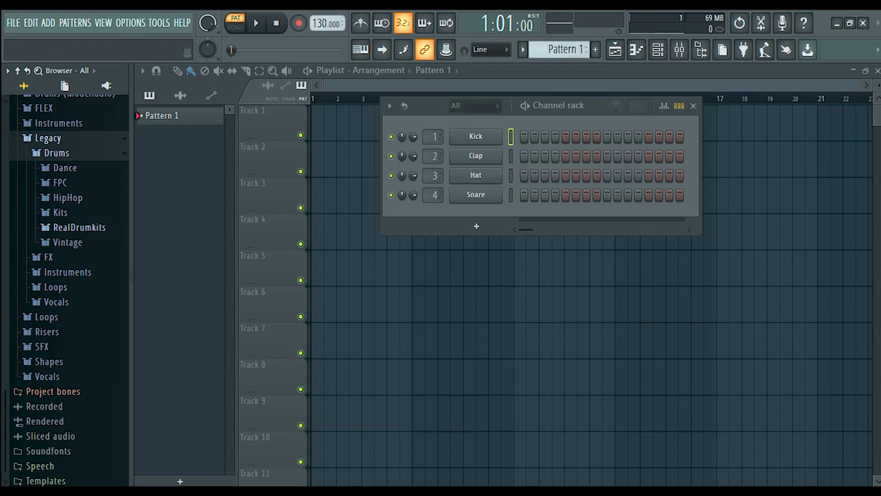
left_click(79, 227)
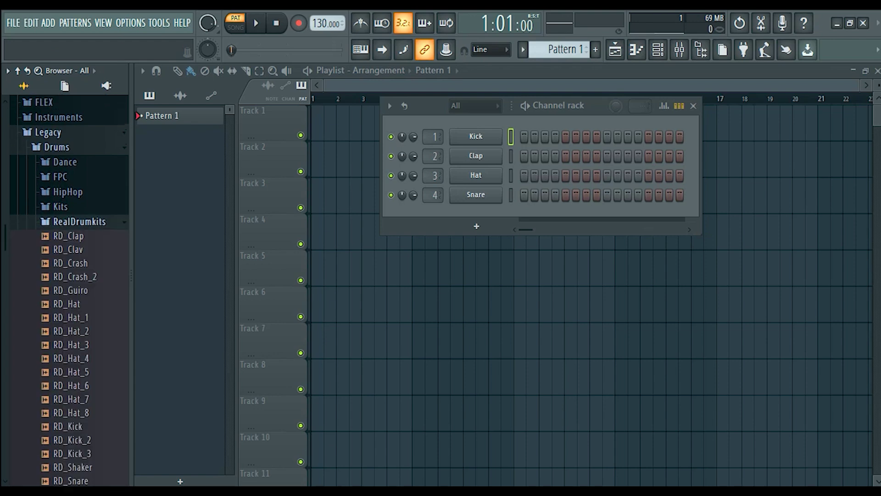
left_click(79, 227)
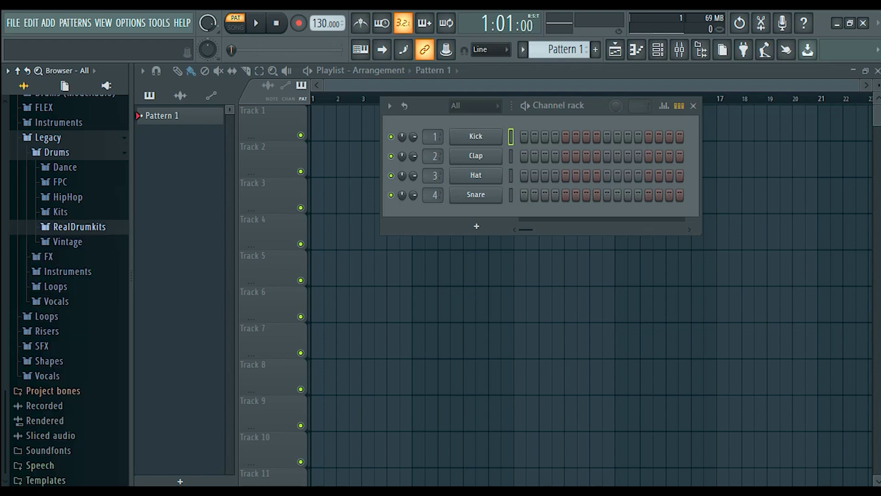
- Audition several hat samples in the HipHop drum folder
left_click(68, 197)
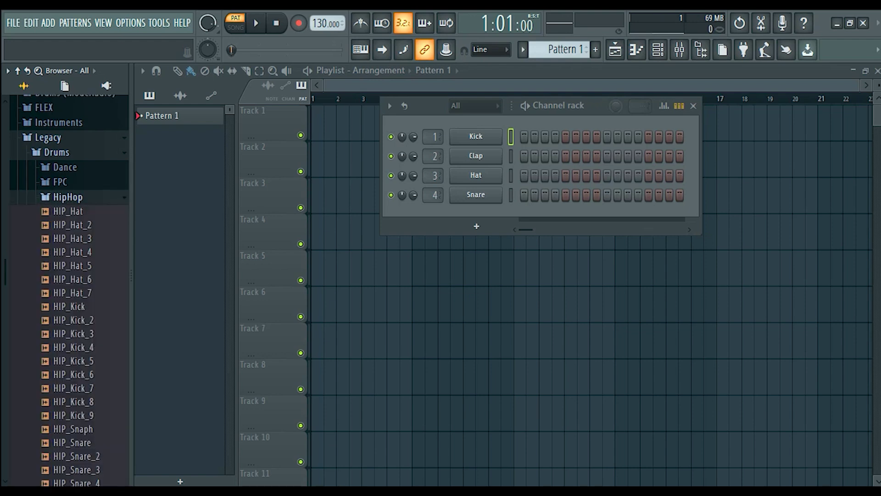
left_click(77, 252)
key("Down")
key("Down")
key("Up")
key("Up")
key("Up")
key("Up")
left_click(68, 197)
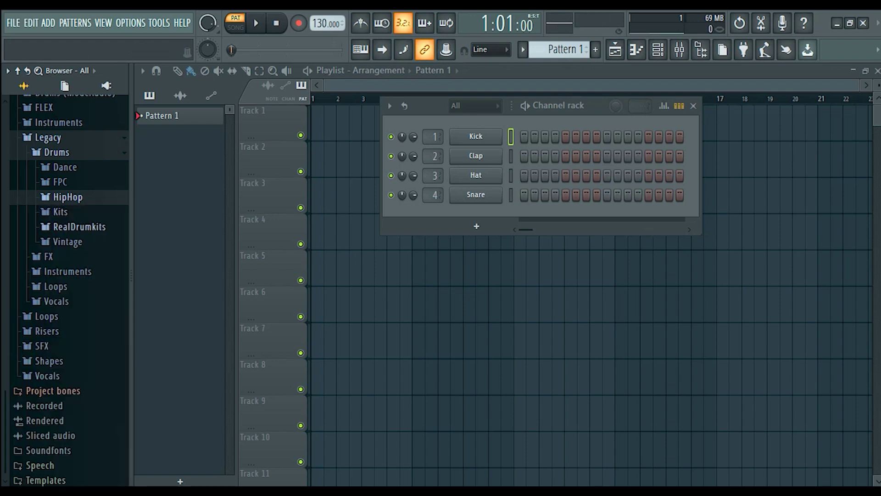
- Audition the drum samples in the RealDrumkits folder, and collapse the folder
left_click(79, 226)
scroll(69, 200, "down", 5)
key("Down")
key("Down")
key("Down")
key("Down")
key("Down")
key("Down")
key("Down")
key("Down")
key("Down")
key("Down")
key("Down")
key("Down")
key("Down")
key("Down")
key("Up")
key("Up")
key("Up")
key("Up")
key("Up")
key("Up")
key("Up")
scroll(69, 289, "up", 4)
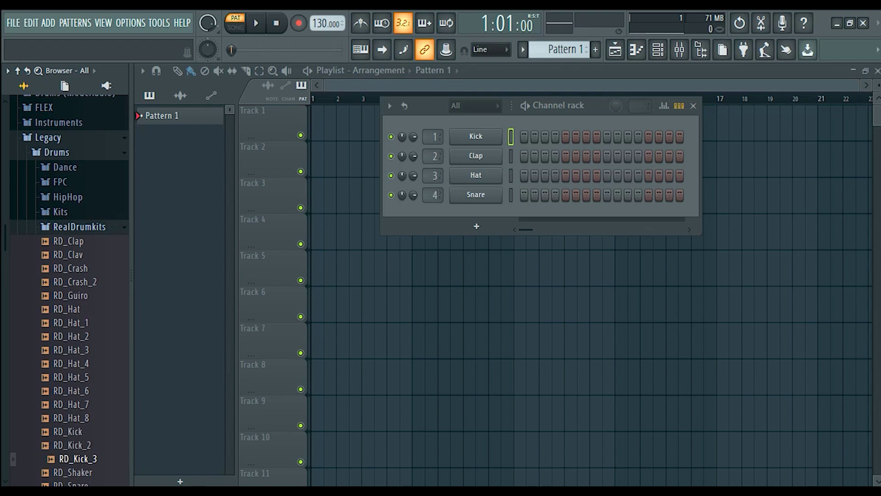
key("Left")
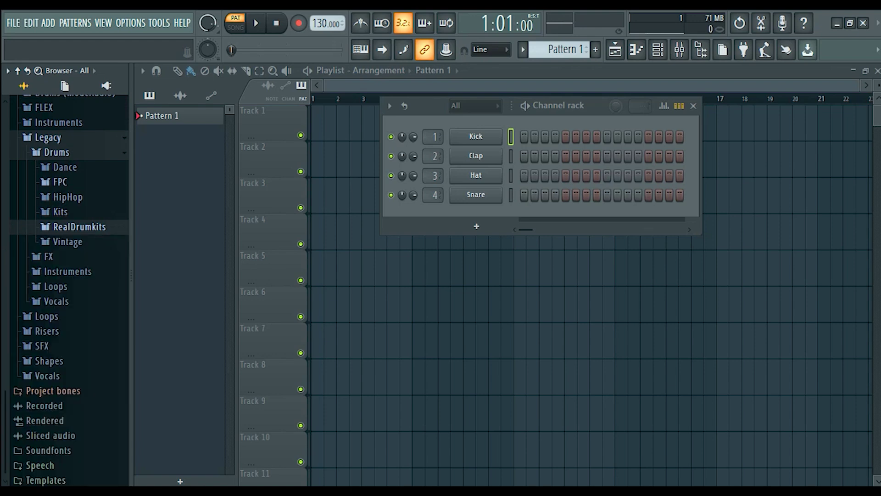
- Hide the browser, and close and reopen the Channel rack
key("alt+F8")
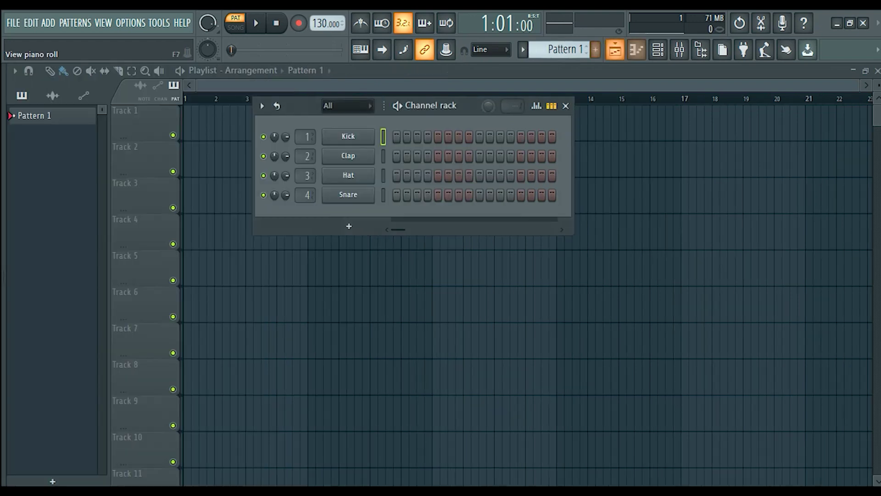
left_click(658, 50)
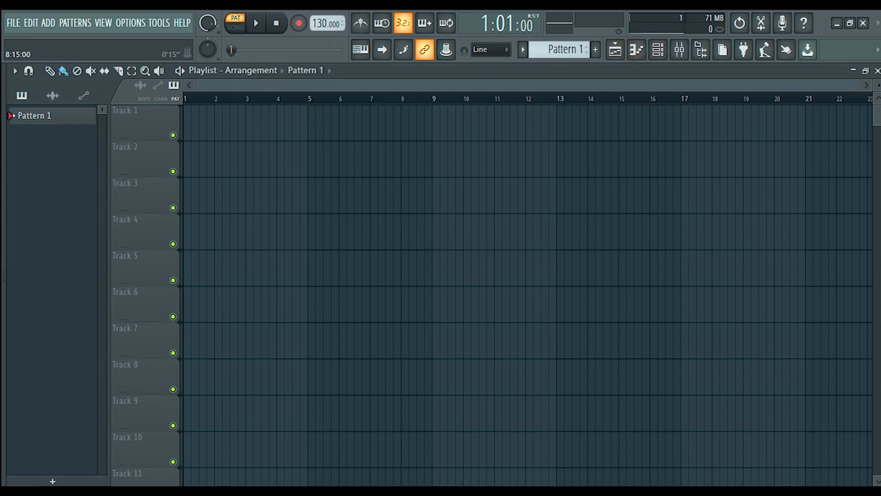
left_click(657, 50)
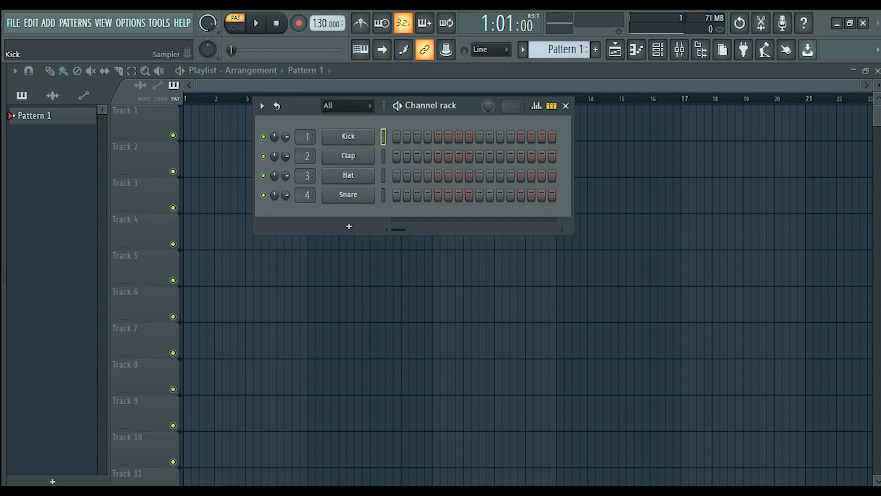
- Load HIP_Kick from the HipHop drum folder into the Kick channel
key("alt+F8")
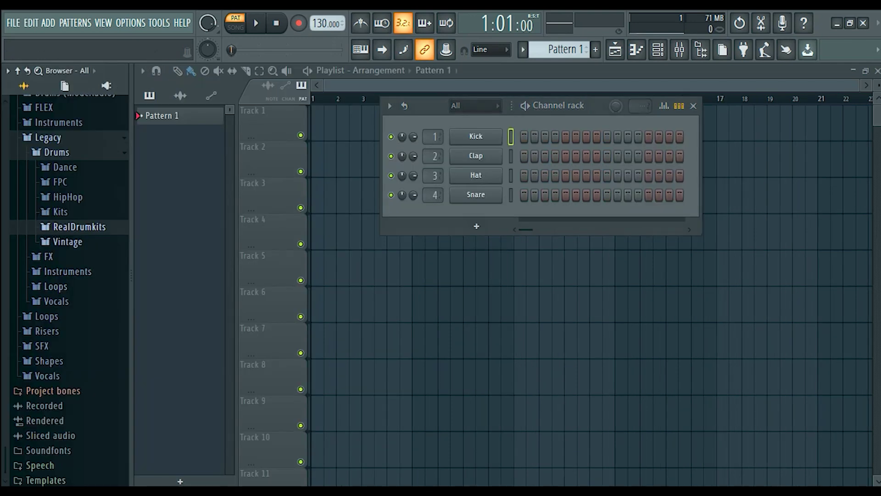
left_click(67, 196)
scroll(68, 198, "down", 2)
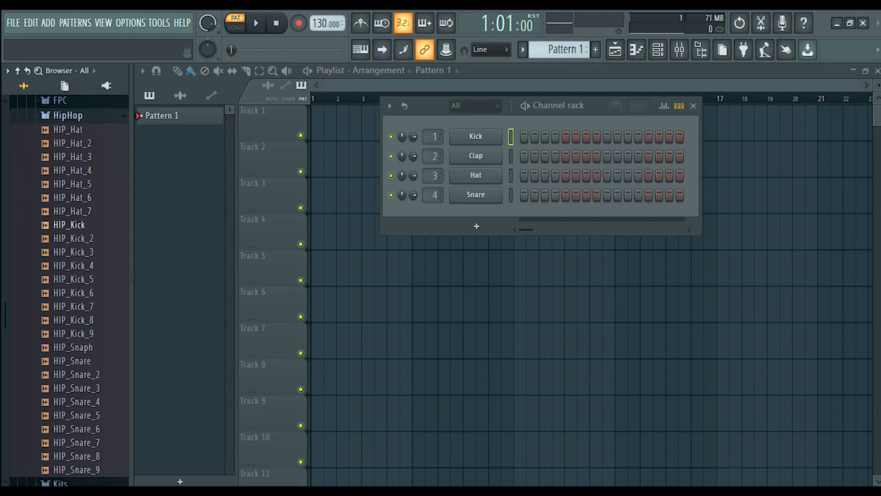
left_click(69, 225)
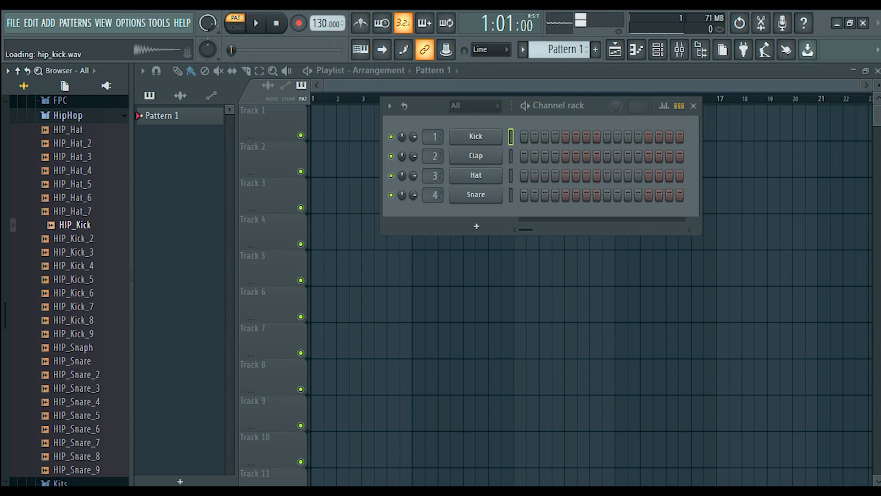
left_click_drag(69, 225, 342, 136)
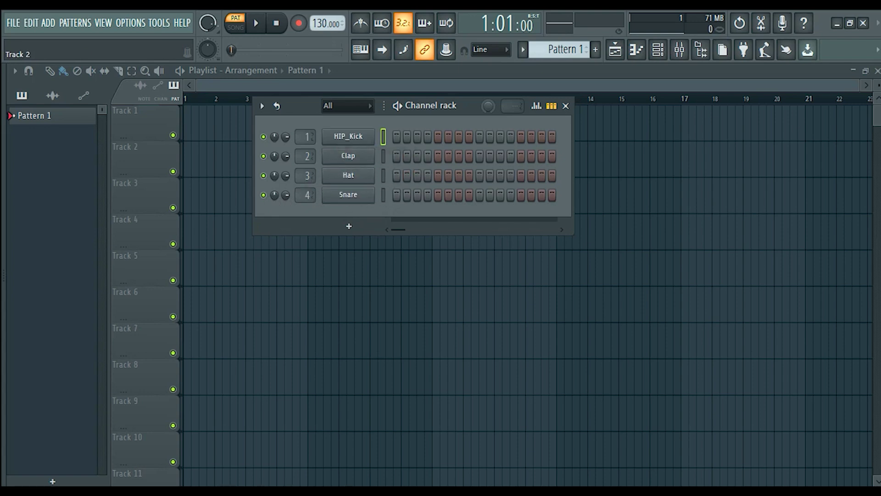
- Load HIP_Hat_6 from the HipHop folder into the Clap channel
mouse_move(4, 215)
left_click_drag(68, 197, 348, 156)
- Audition the HipHop snare samples and load HIP_Snare_4 into the Hat channel
mouse_move(4, 276)
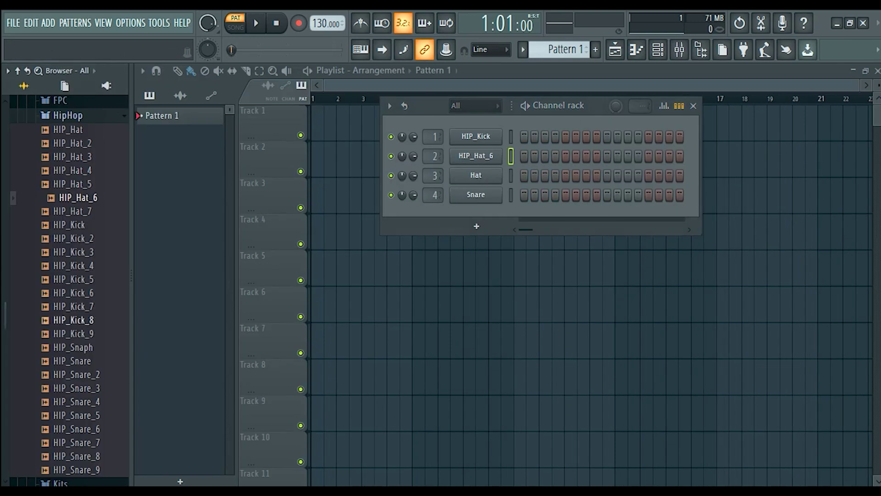
left_click(76, 375)
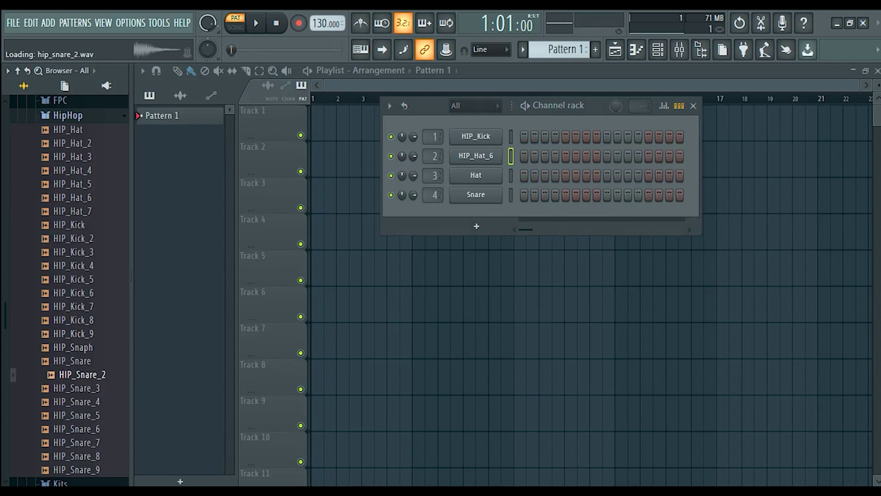
left_click(78, 415)
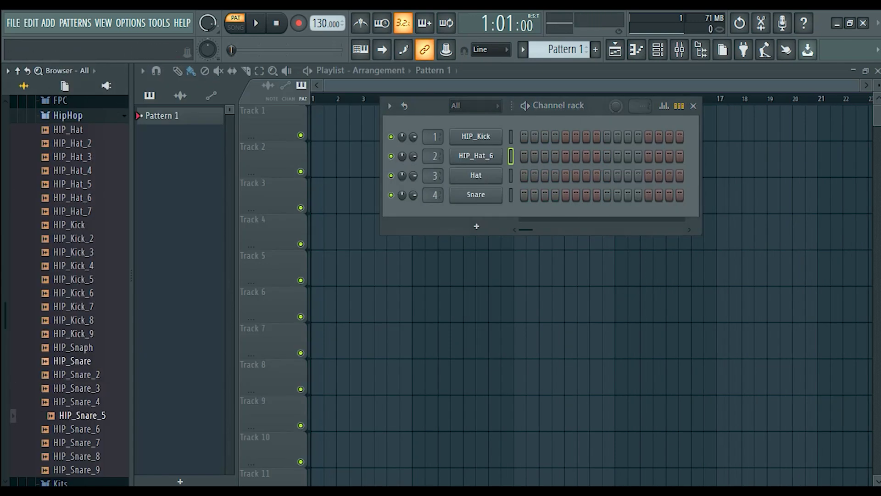
left_click(77, 361)
left_click(73, 347)
left_click(78, 401)
left_click(77, 429)
left_click(77, 443)
left_click(77, 429)
left_click(77, 416)
left_click(77, 402)
left_click_drag(77, 401, 331, 177)
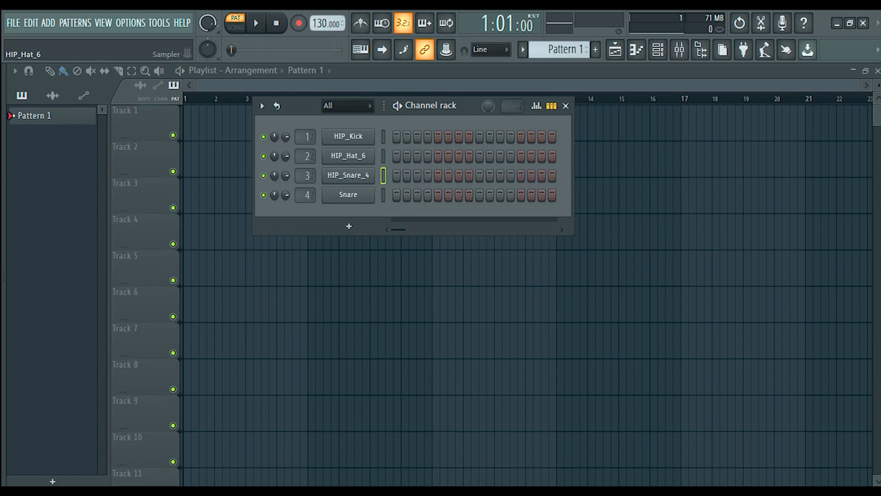
- Fill every 2 steps of the HIP_Hat_6 channel and play the pattern back
right_click(362, 156)
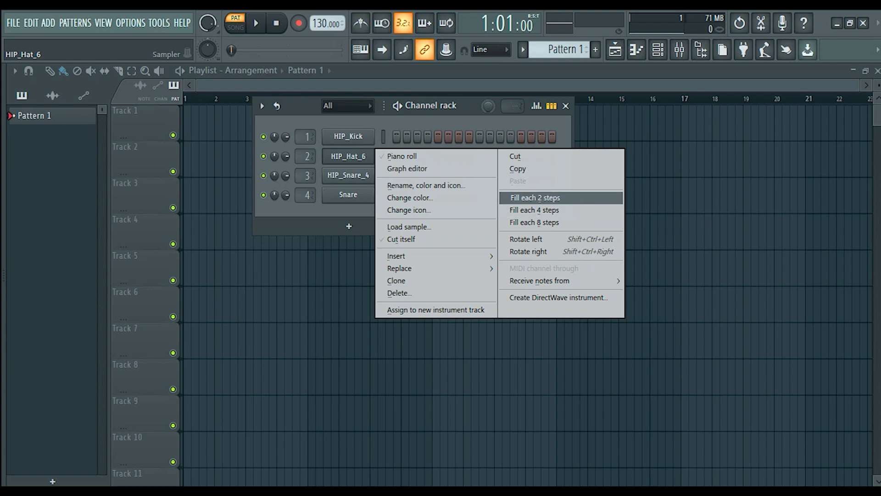
left_click(535, 197)
key("space")
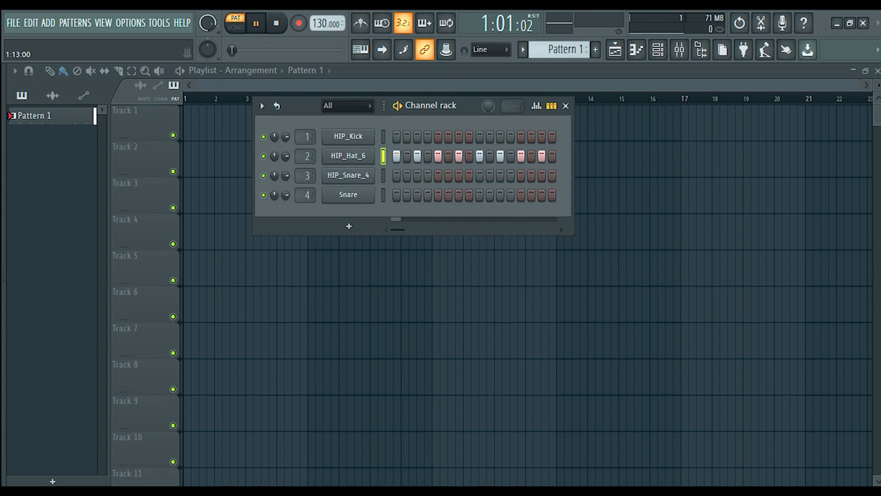
key("space")
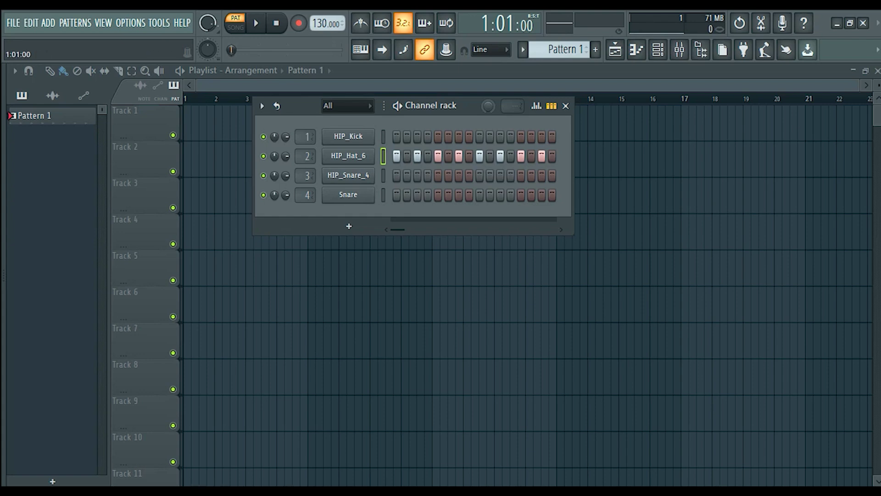
- Place a HIP_Kick hit on step 1 and play the pattern back
left_click(396, 137)
key("space")
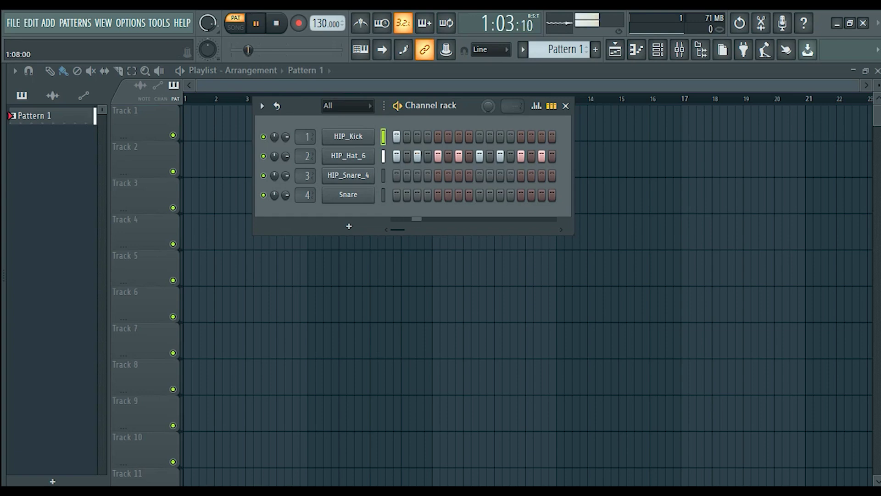
key("space")
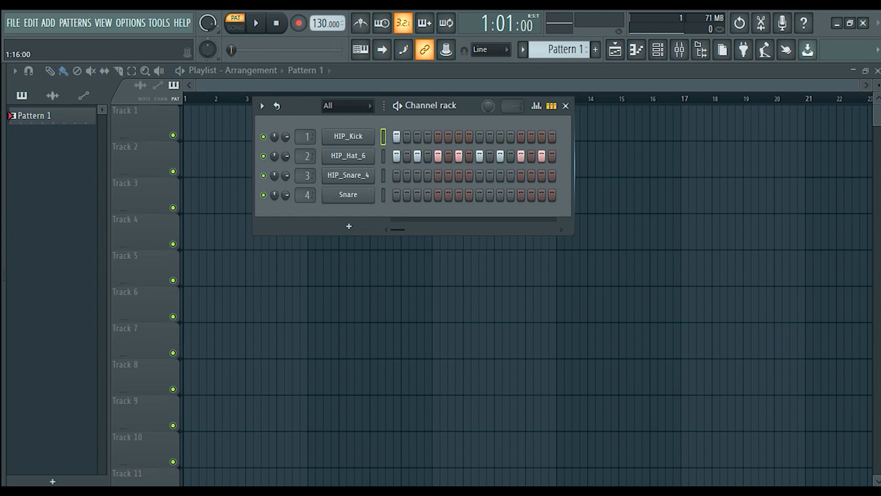
- Widen the Channel rack to 24 steps, fill every 2 steps of HIP_Hat_6 across them, and play the pattern
left_click_drag(573, 165, 658, 165)
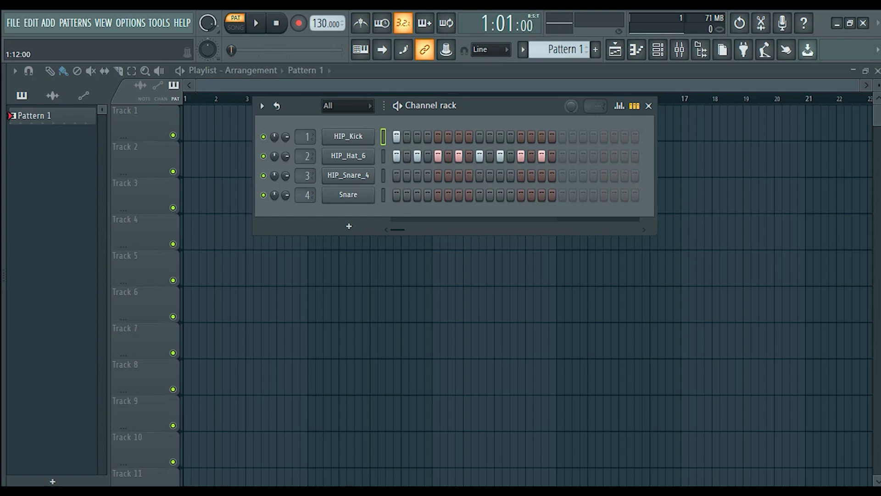
left_click(583, 156)
right_click(348, 156)
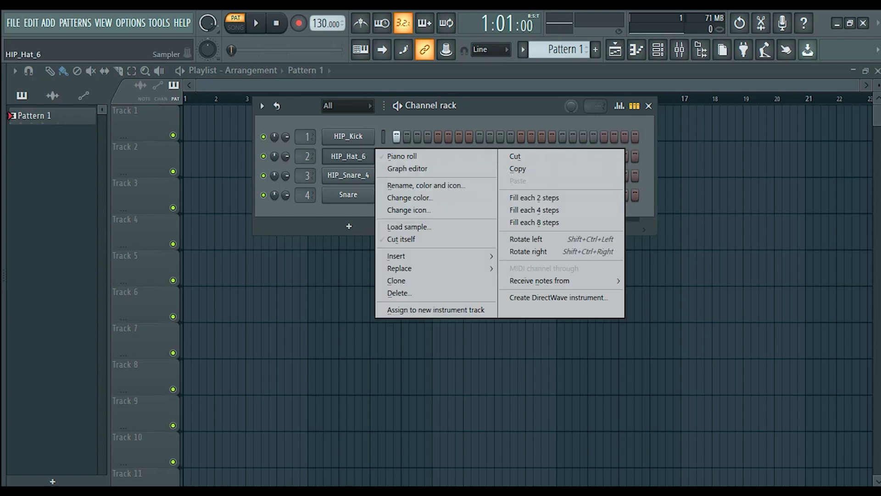
left_click(528, 196)
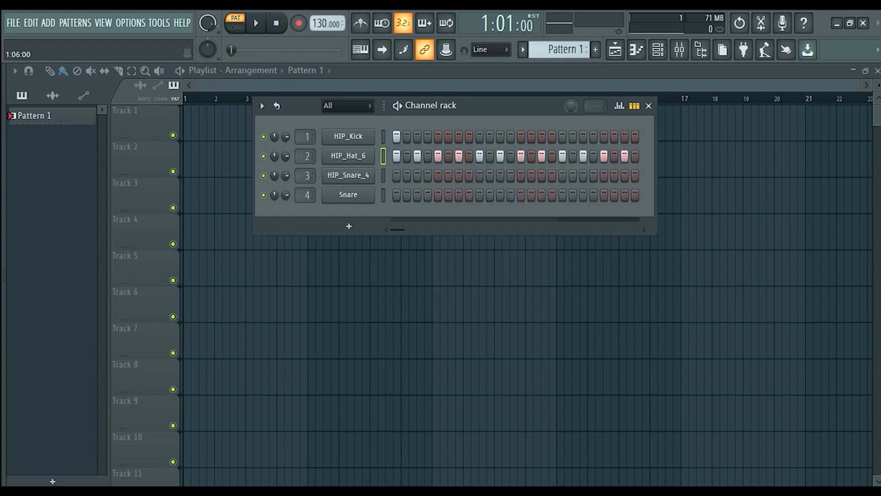
key("space")
key("space")
- Place a HIP_Snare_4 hit on step 9 and play the pattern back
left_click(480, 175)
key("space")
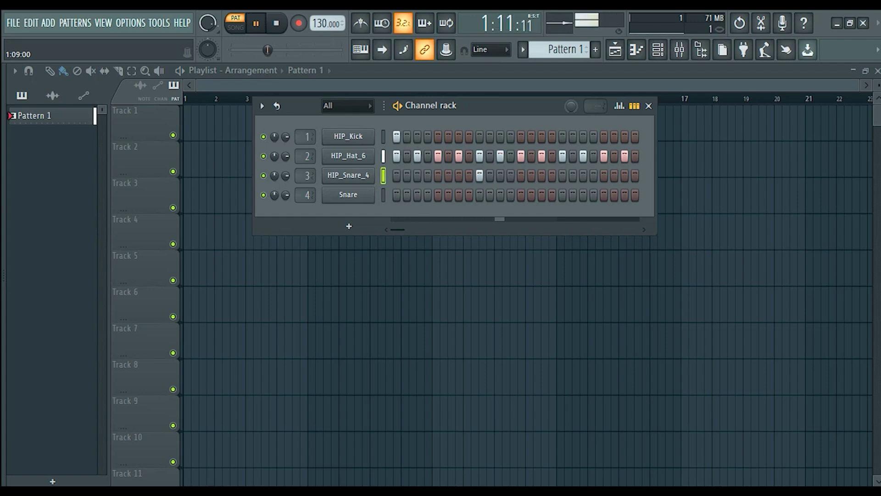
key("space")
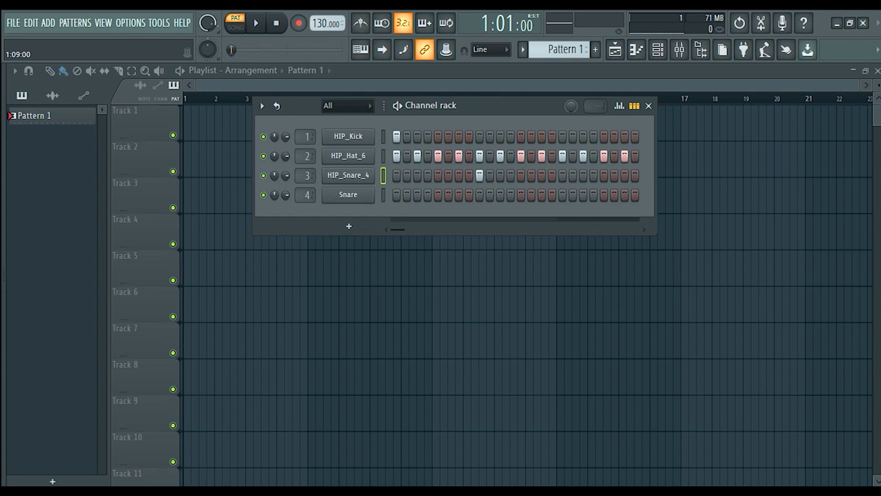
- Place HIP_Kick hits on steps 11, 15 and 17 of the pattern, playing it back to check the rhythm
key("space")
left_click(500, 137)
key("space")
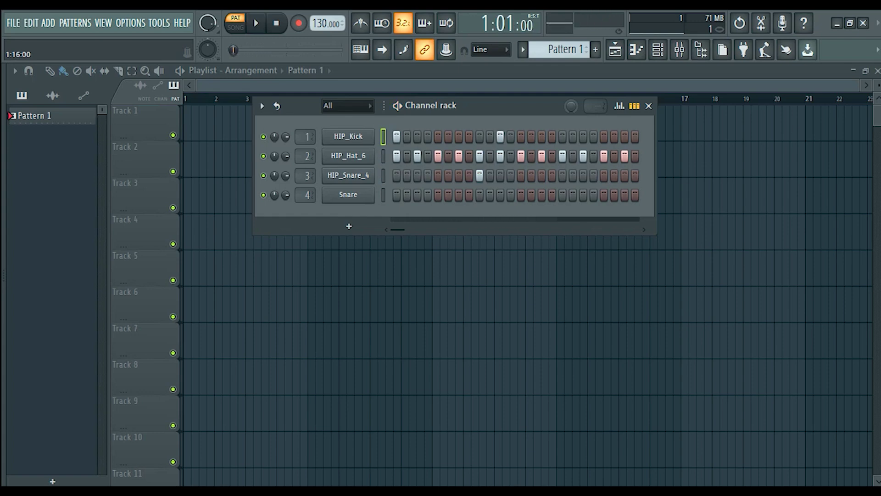
left_click(562, 137)
key("space")
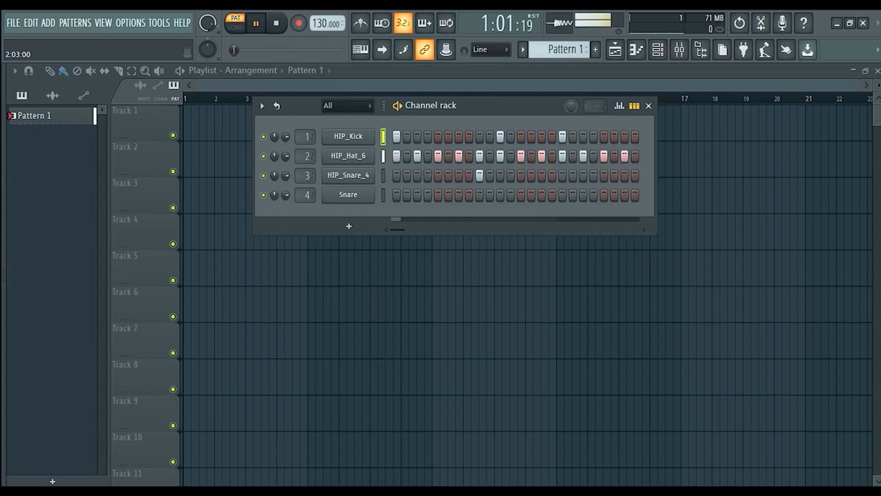
key("space")
key("space")
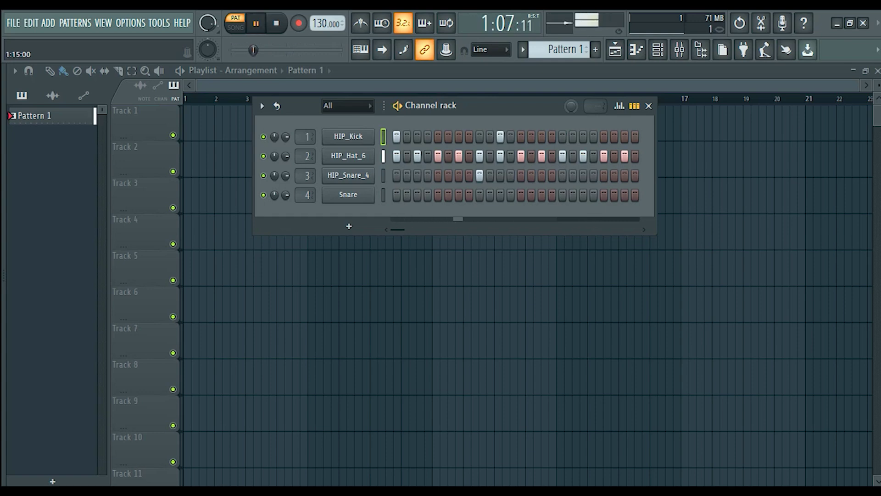
left_click(541, 136)
left_click(563, 137)
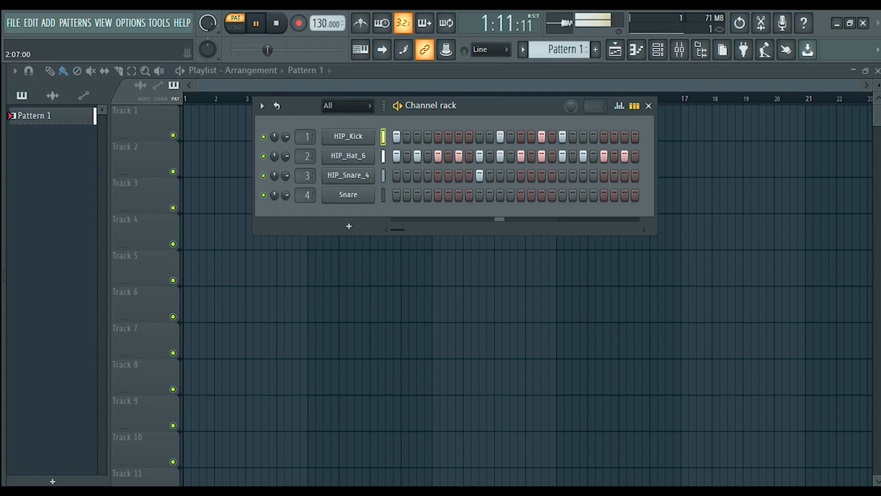
key("space")
- Place a HIP_Snare_4 hit on step 23, widen the Channel rack to 28 steps and play the pattern
left_click(625, 175)
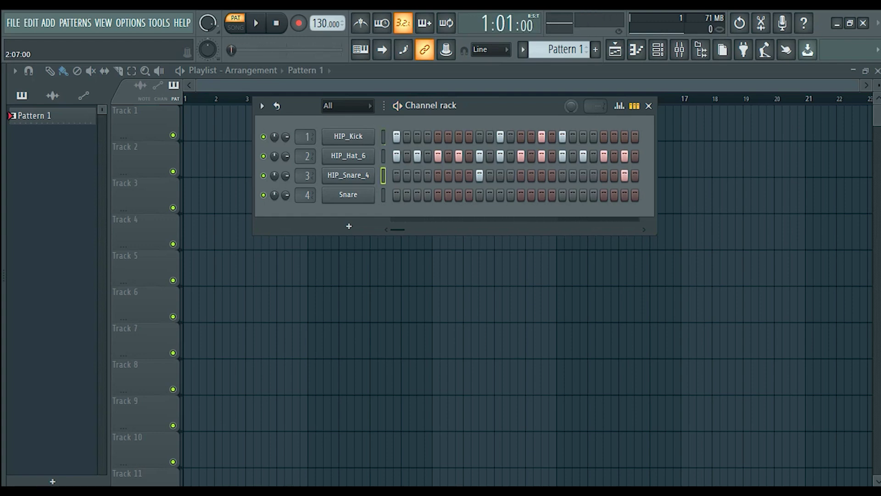
left_click_drag(656, 170, 697, 170)
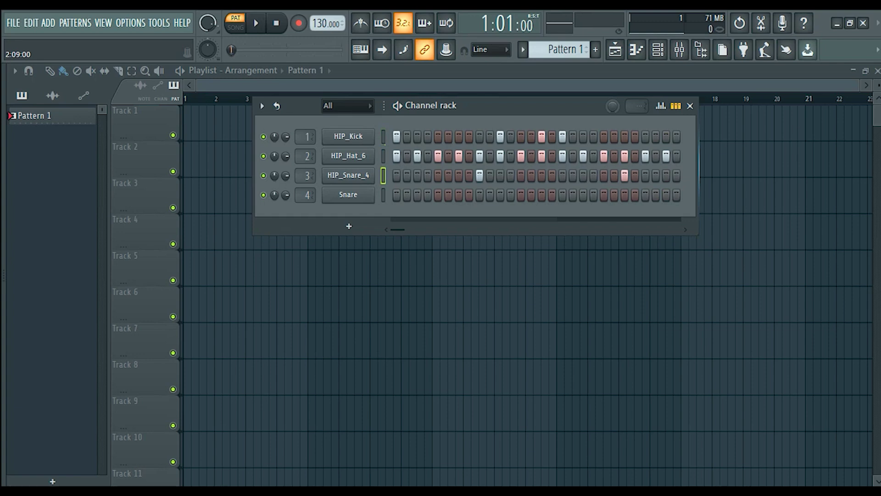
key("space")
- Move the second HIP_Snare_4 hit to step 25 and place a HIP_Kick hit on step 27 during playback
left_click(646, 136)
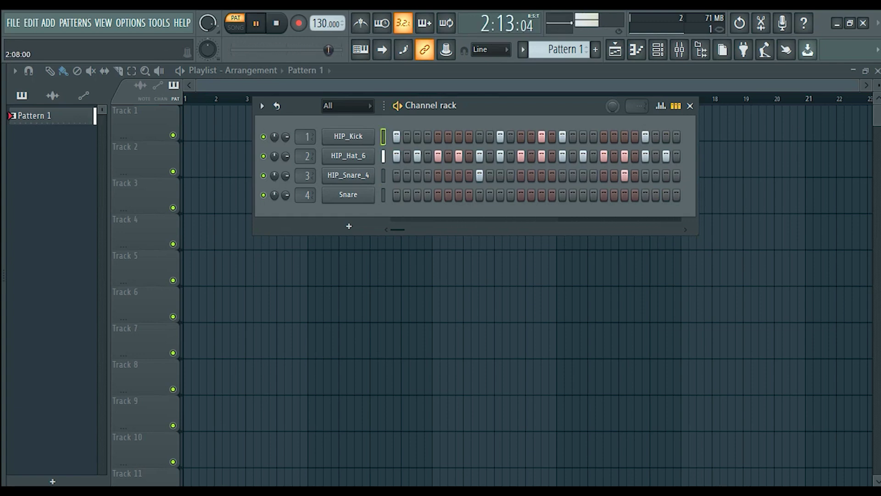
right_click(625, 175)
left_click(645, 175)
right_click(645, 137)
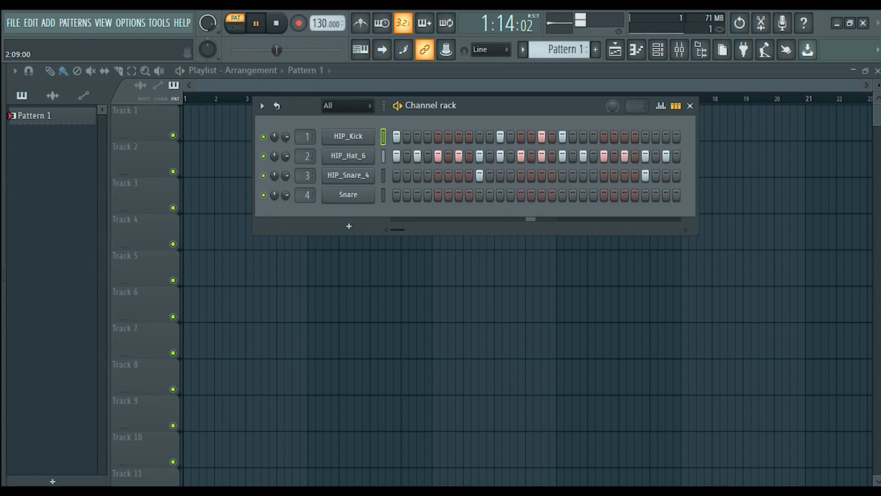
left_click(666, 137)
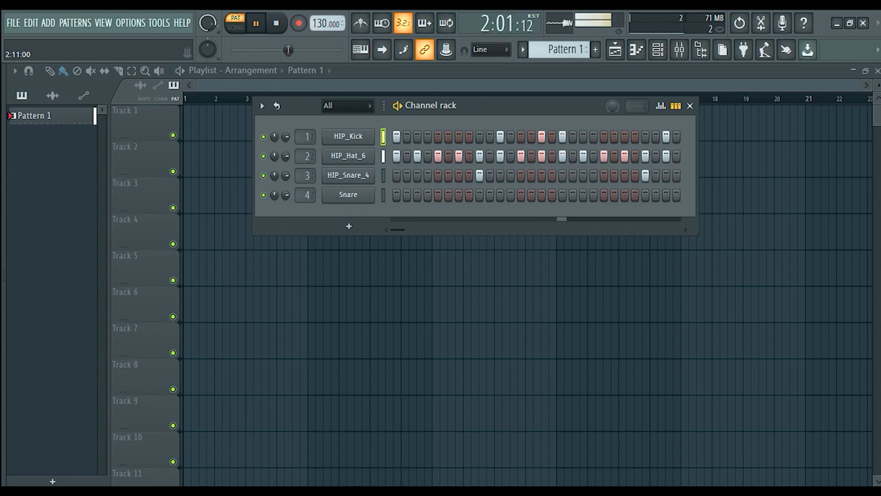
key("space")
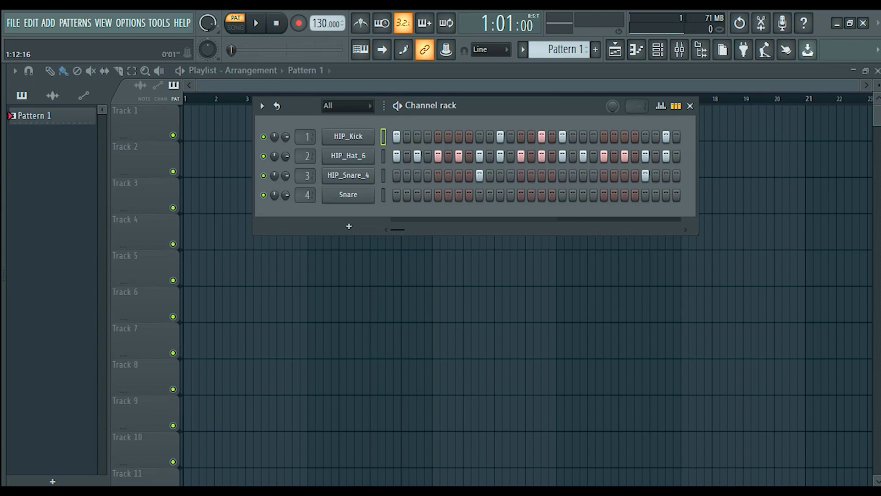
- Place Pattern 1 at bar 1 of Track 1 in the Playlist and repeat it back to back until four clips fill bars 1 to 8
left_click(202, 122)
left_click_drag(200, 122, 185, 122)
left_click(184, 121)
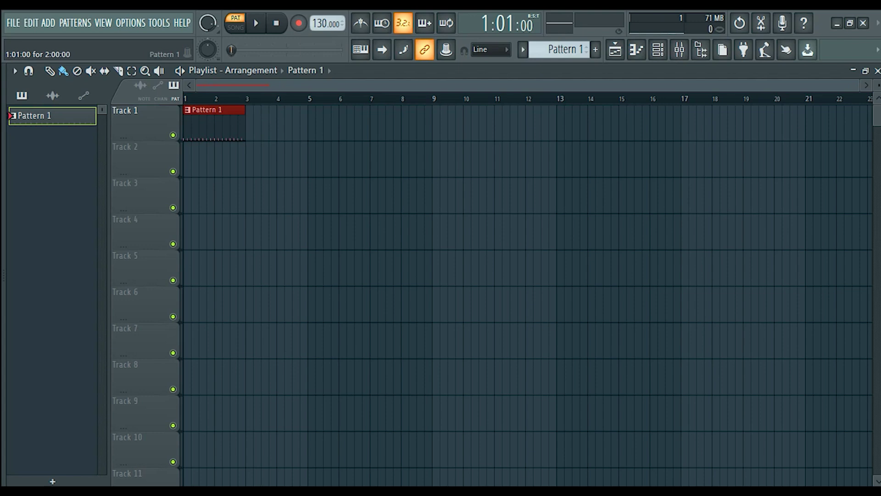
key("ctrl+b")
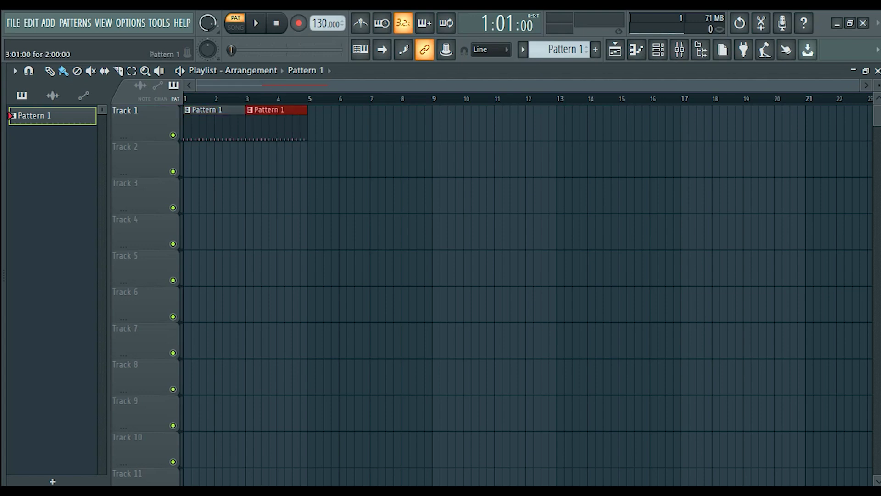
key("ctrl+b")
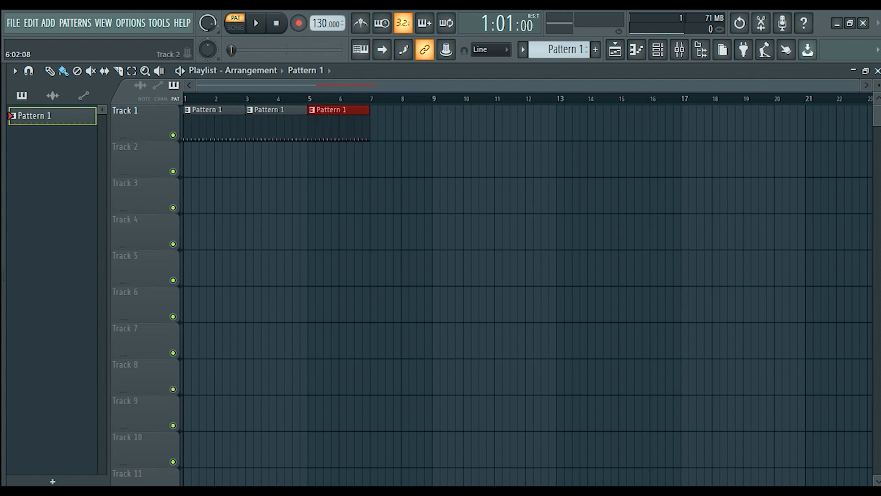
scroll(337, 159, "up", 1)
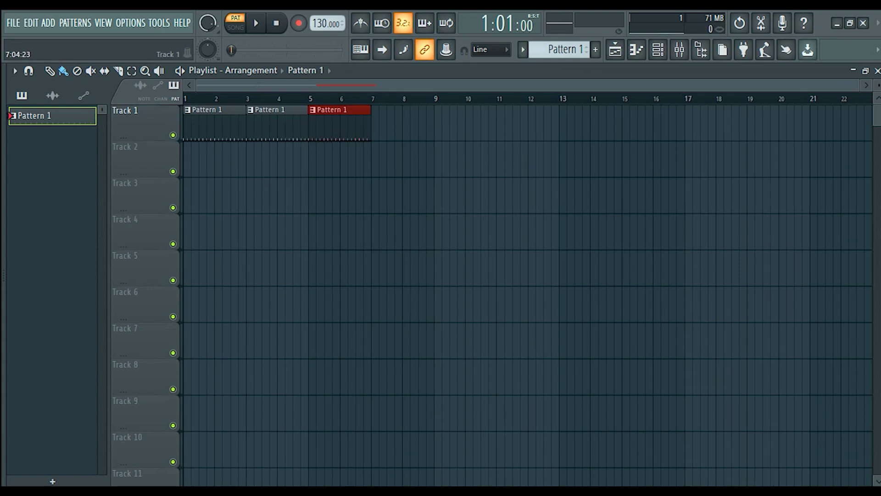
left_click(378, 120)
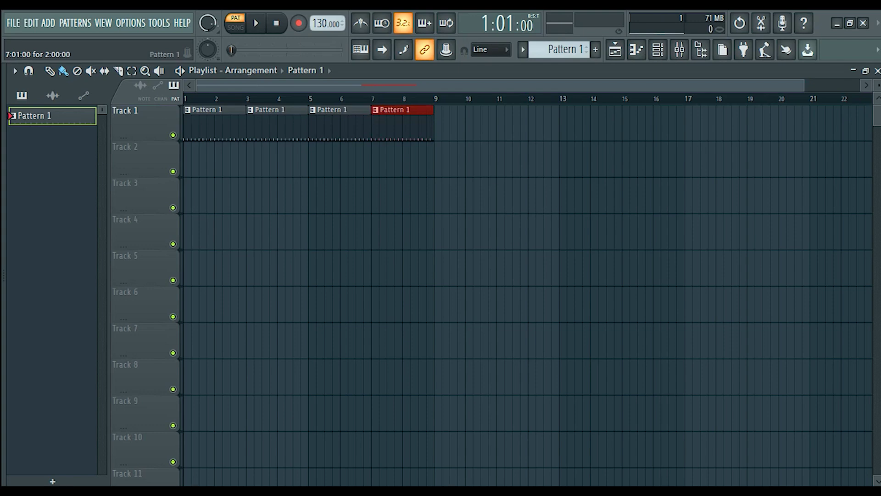
- Duplicate the last Pattern 1 clip ten times along Track 1 so the drums run through bar 28
left_click(340, 122)
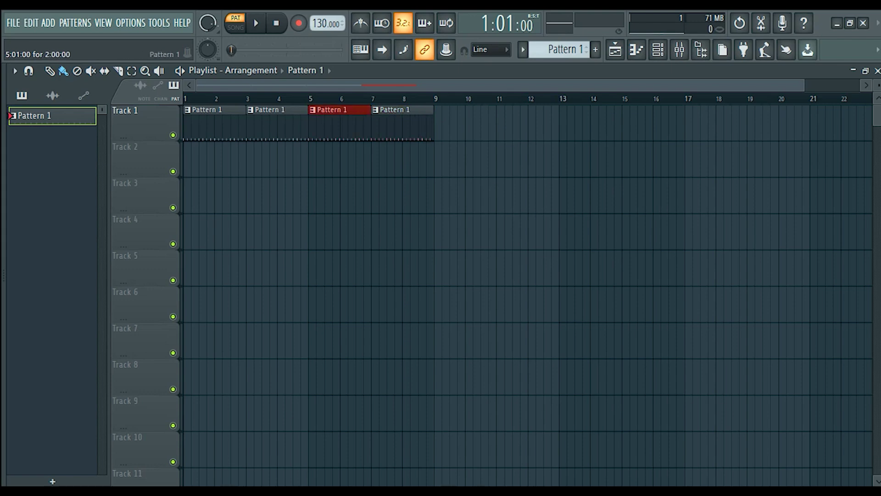
left_click(390, 122)
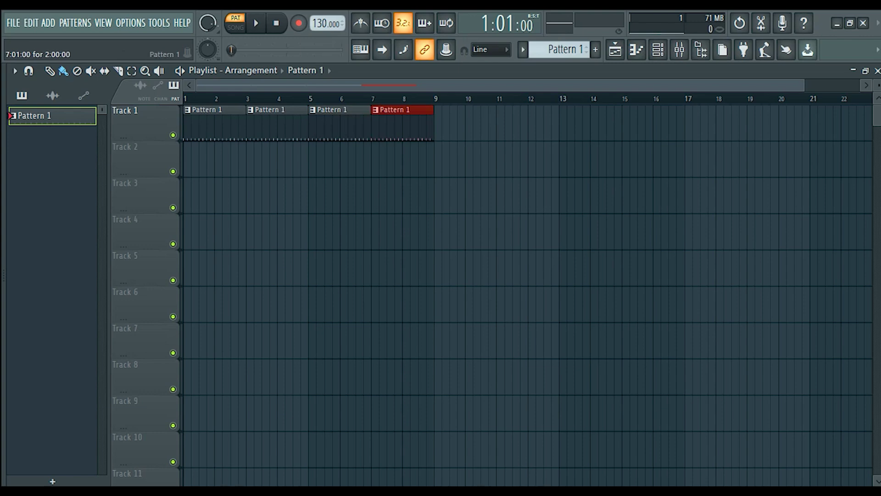
key("ctrl+b")
key("ctrl+b")
key("ctrl+b")
key("ctrl+b")
key("ctrl+b")
key("ctrl+b")
key("ctrl+b")
key("ctrl+b")
key("ctrl+b")
key("ctrl+b")
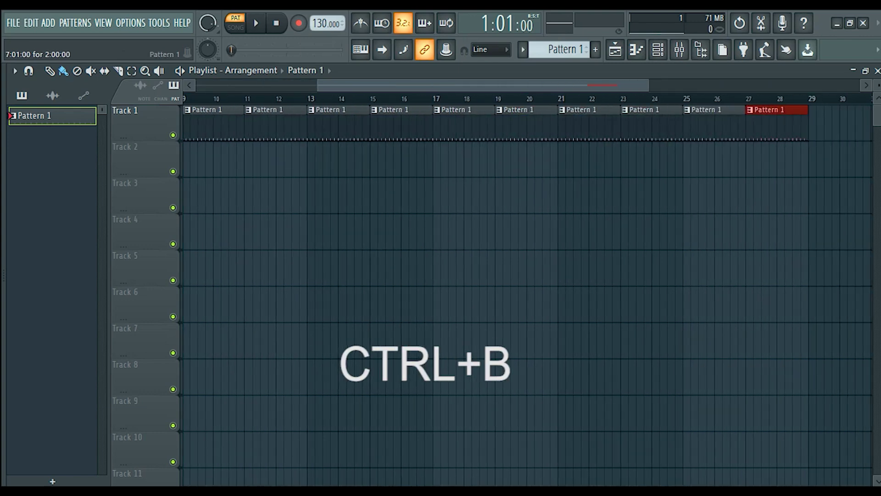
scroll(528, 293, "down", 3)
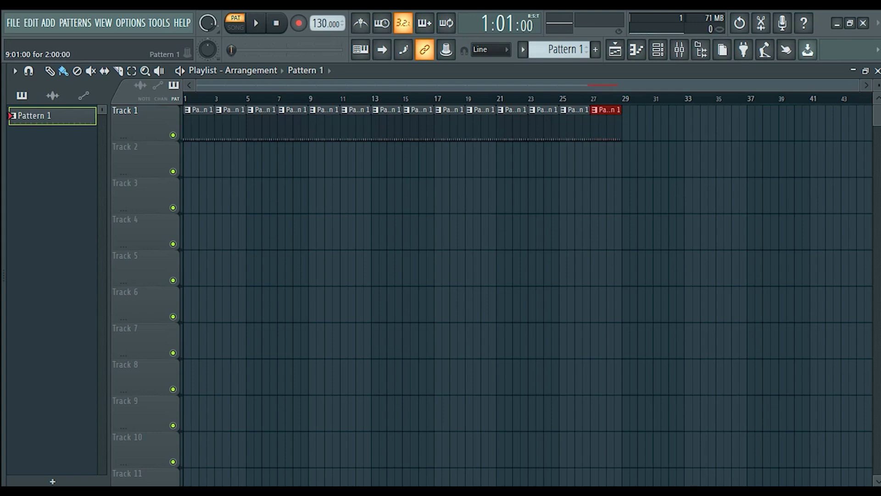
- Switch playback to song mode, play the Playlist arrangement from the start and stop it
left_click(236, 23)
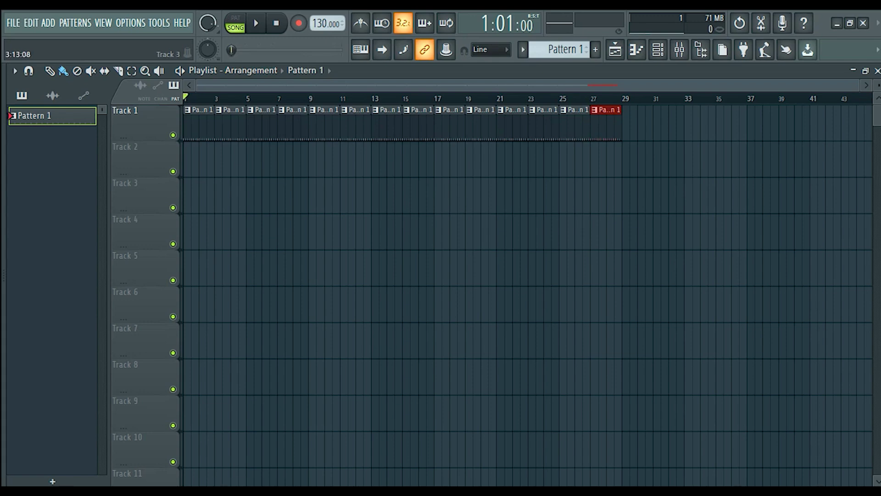
key("space")
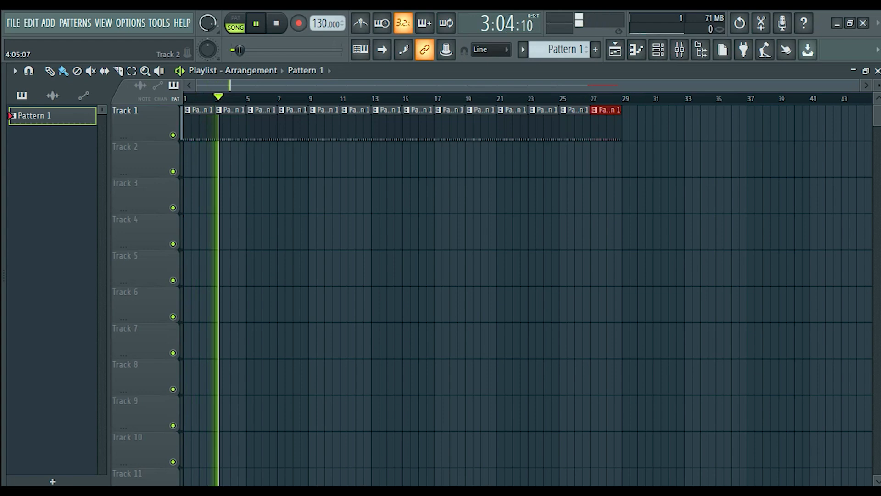
key("space")
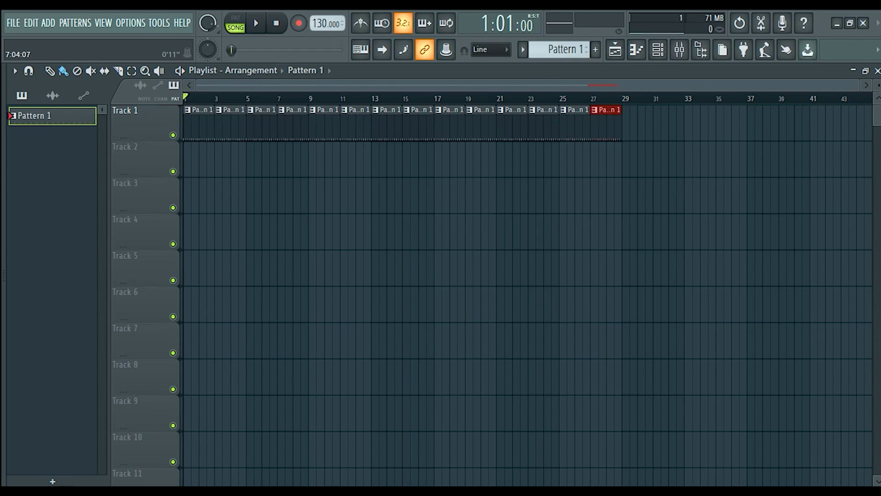
key("F6")
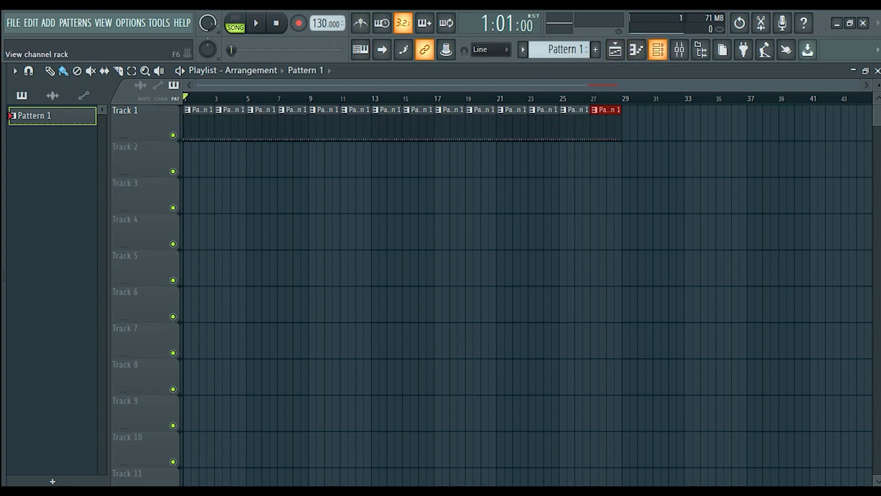
left_click(658, 49)
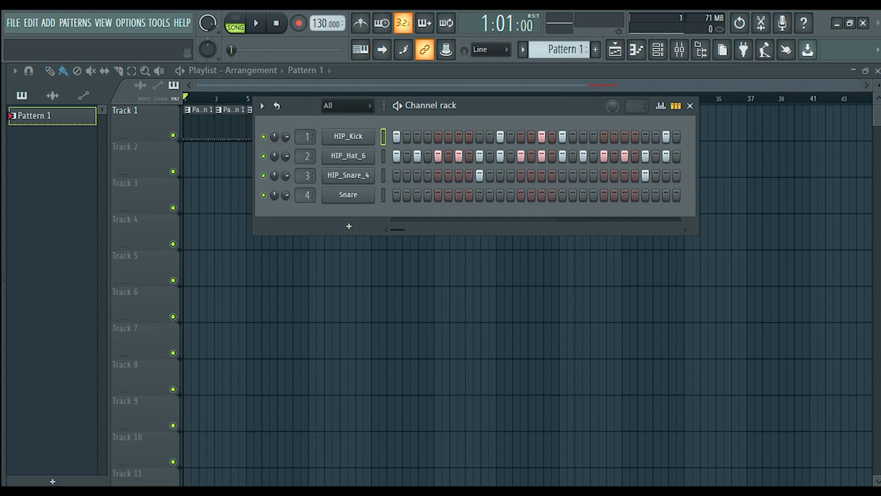
key("alt+F8")
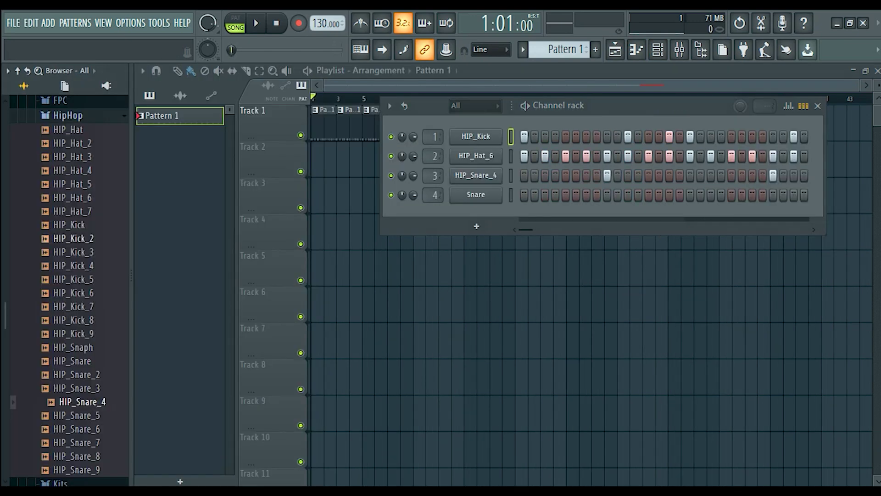
key("alt+F8")
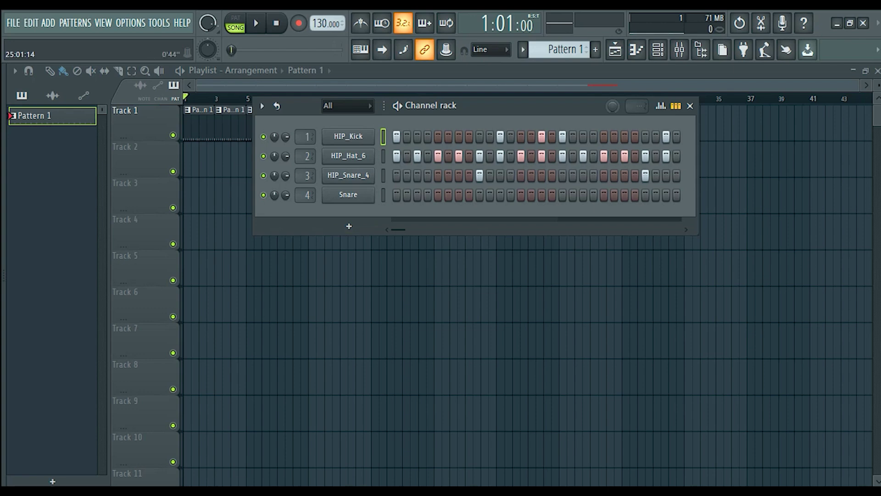
key("F6")
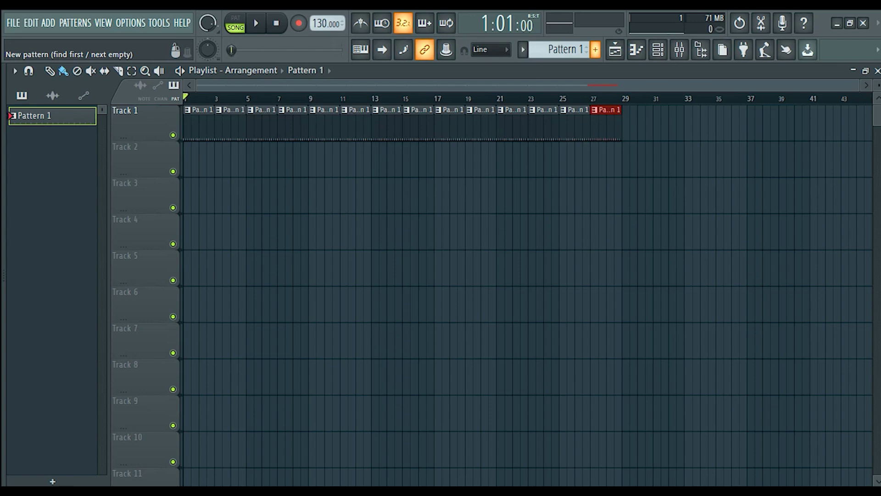
- Create a new empty pattern named "piano"
left_click(595, 49)
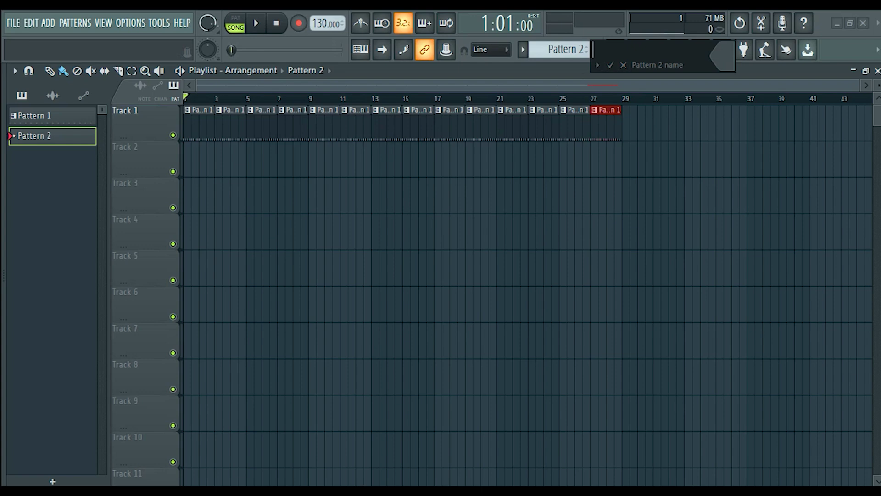
type("piano")
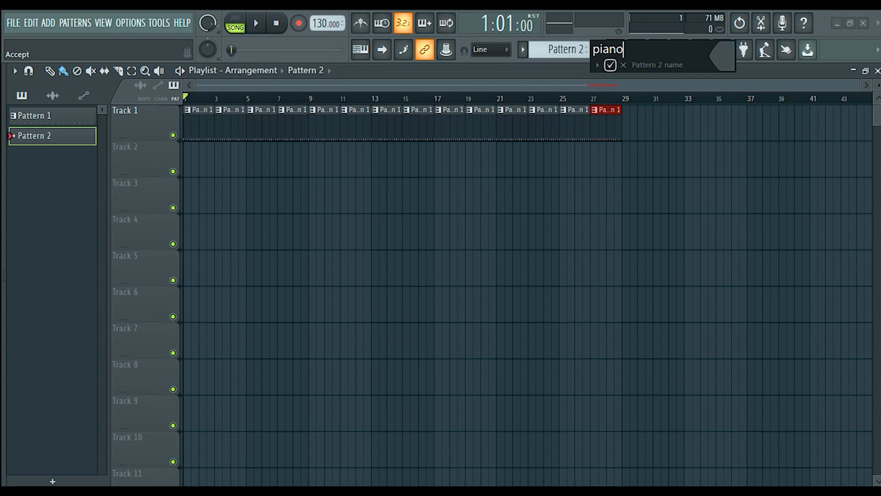
left_click(610, 65)
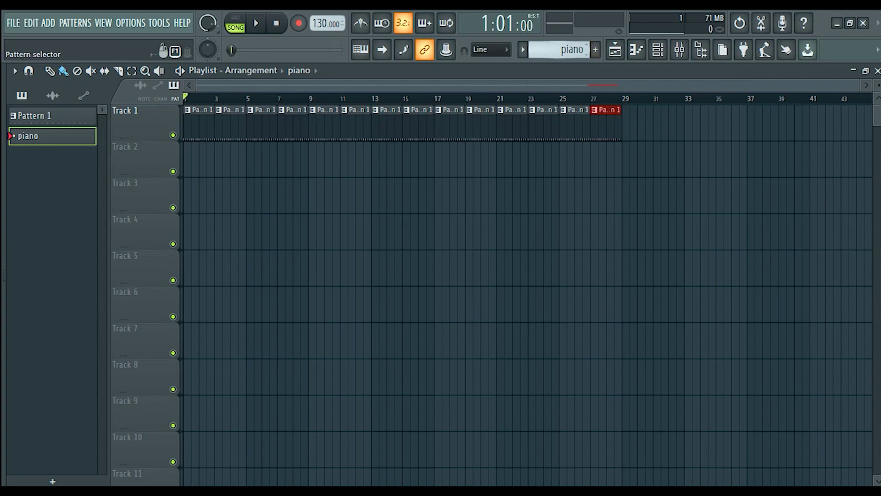
- Add a filter group named "piano" to the Channel rack
left_click(658, 49)
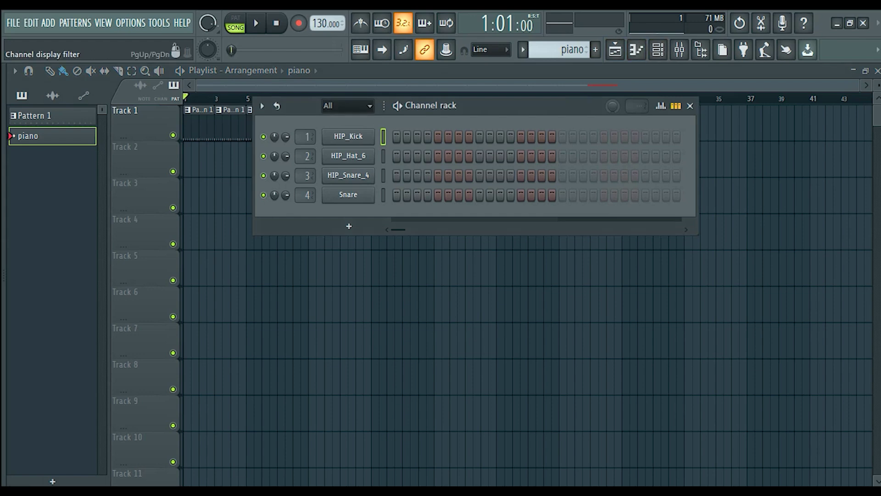
right_click(369, 106)
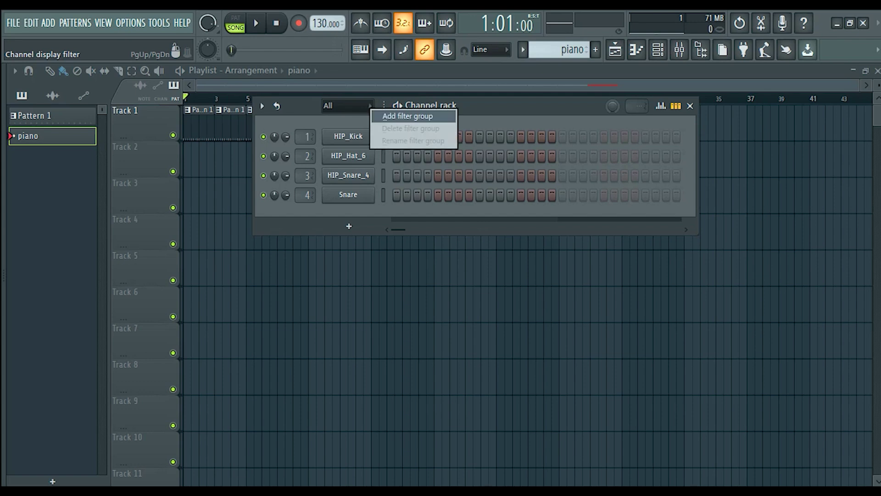
left_click(408, 116)
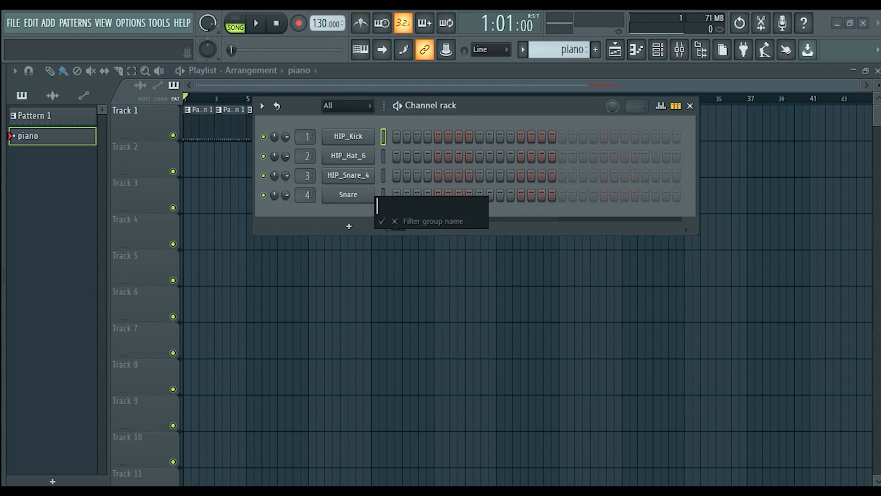
type("pian")
key("Return")
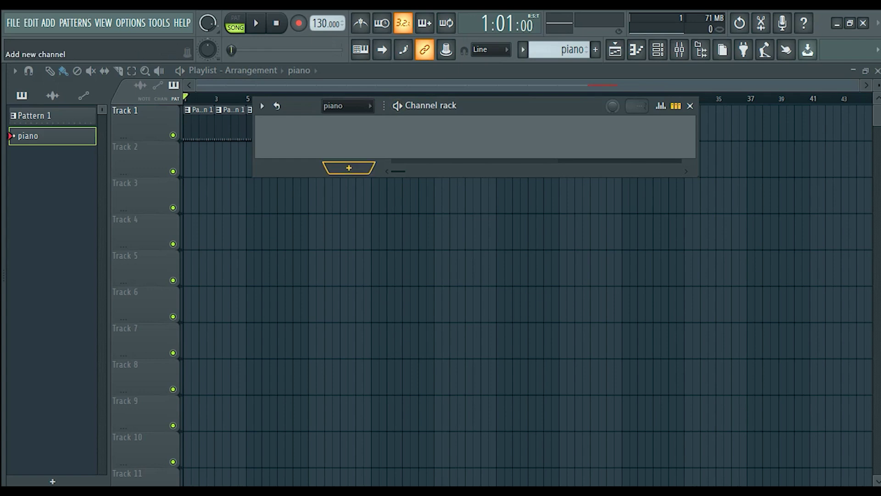
- Look through the Browser's Legacy packs, including the Instruments folder, for a piano sound
left_click(349, 168)
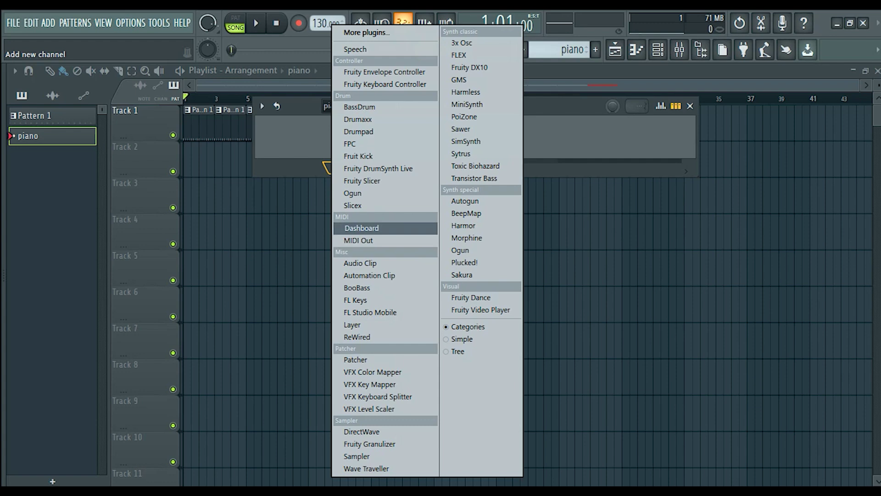
left_click(351, 144)
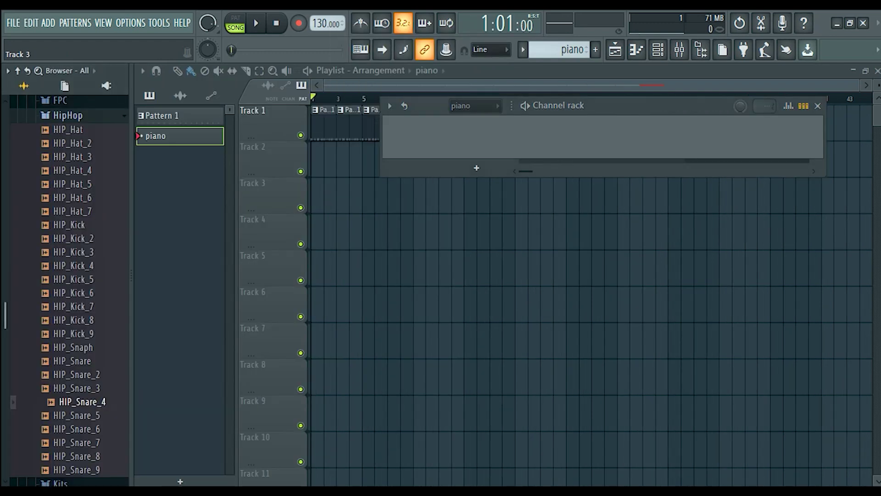
scroll(74, 229, "down", 7)
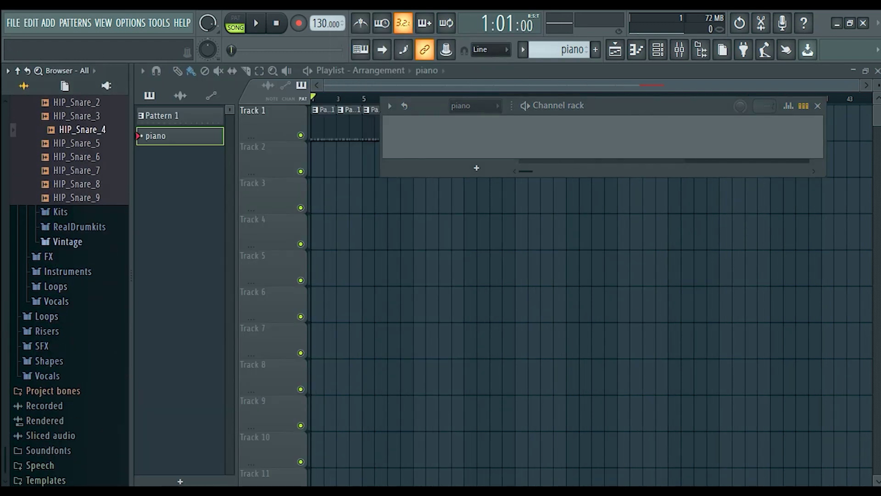
scroll(69, 275, "up", 10)
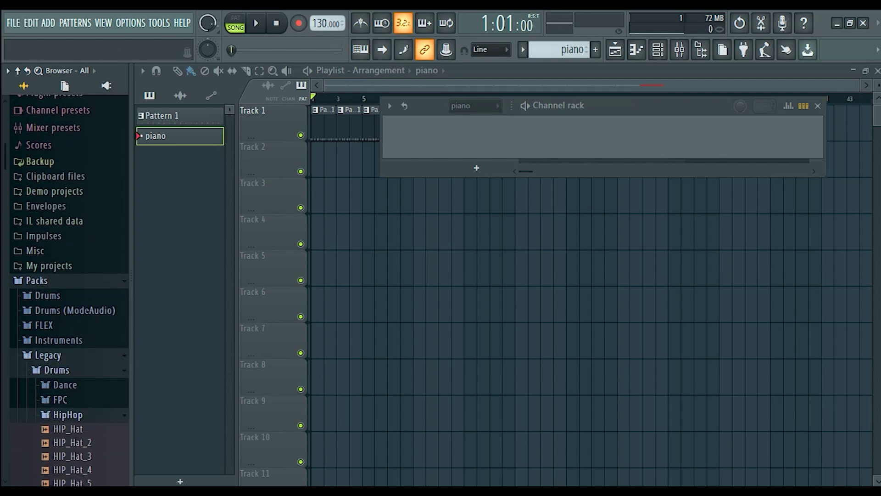
left_click(68, 415)
scroll(69, 275, "down", 5)
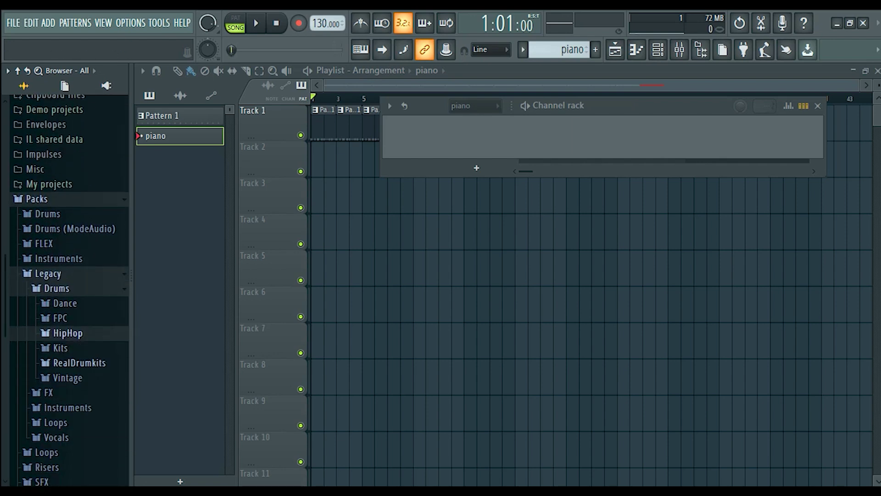
scroll(69, 299, "down", 3)
left_click(68, 272)
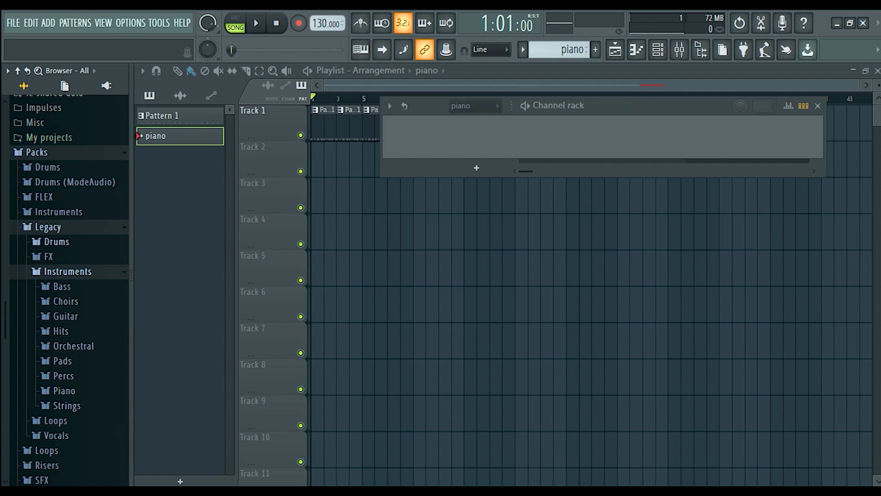
key("alt+F8")
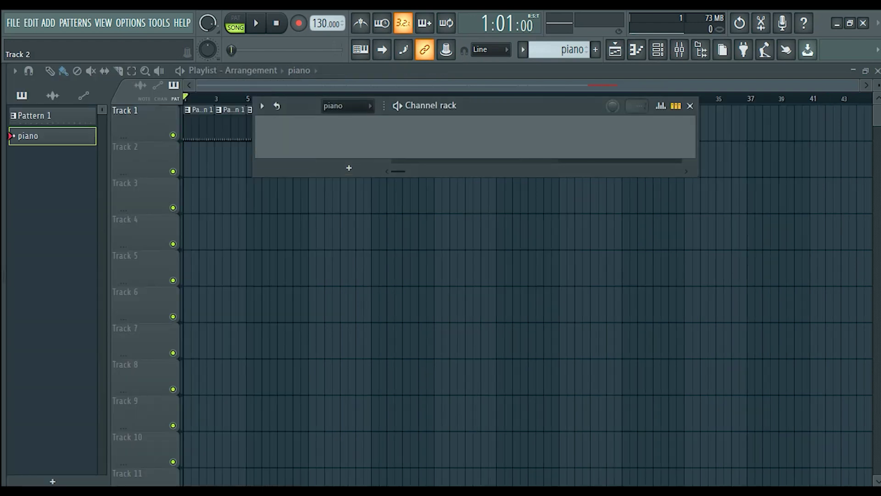
key("alt+F8")
key("alt+F8")
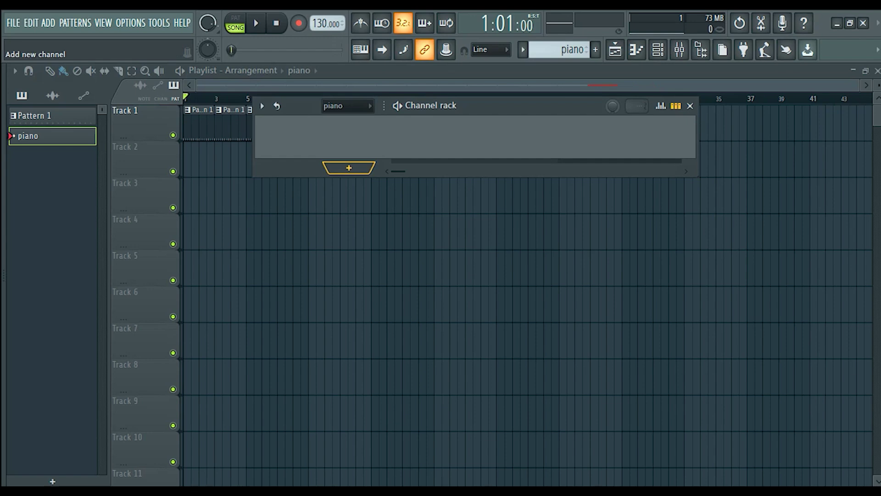
- Add an FL Keys channel to the Channel rack and audition notes on its keyboard
left_click(349, 168)
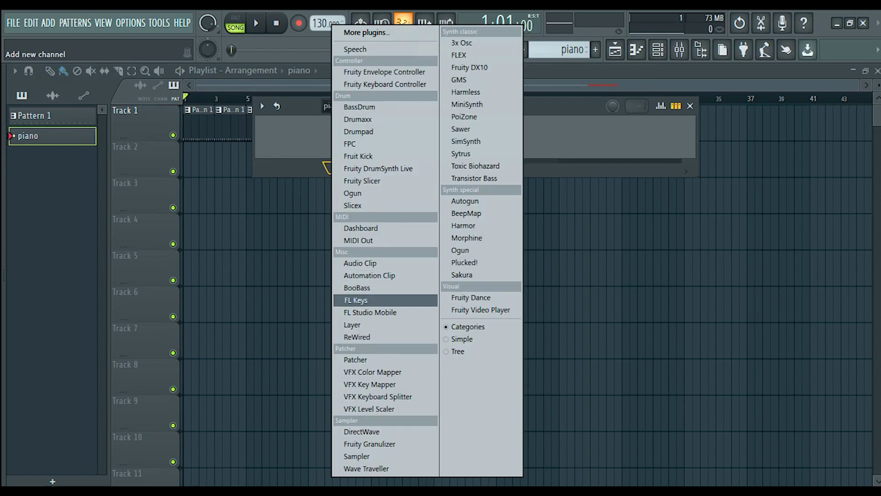
left_click(358, 301)
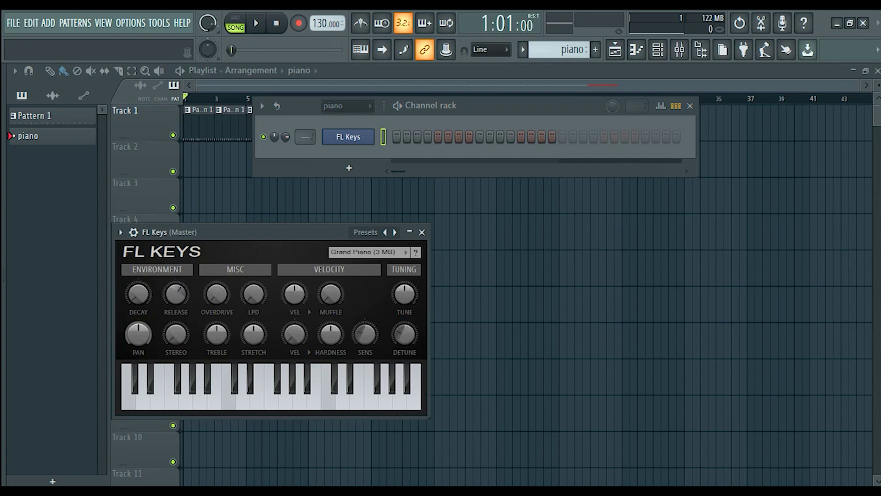
left_click_drag(211, 401, 328, 401)
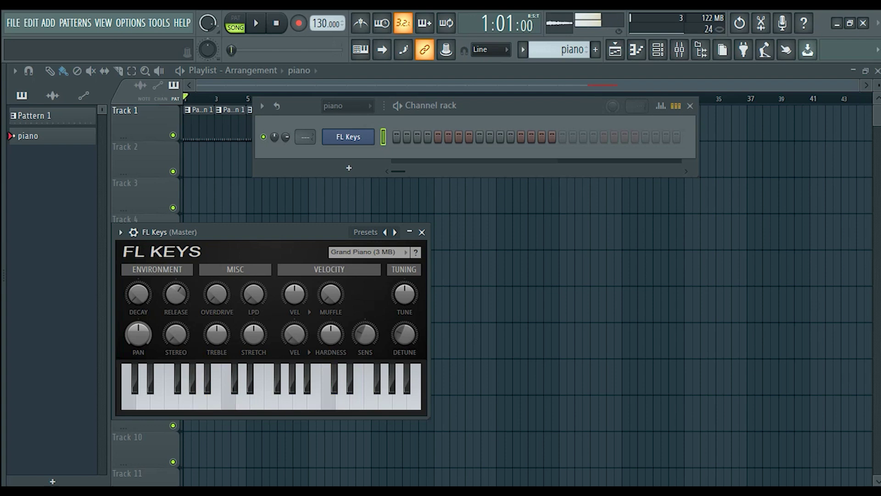
- Open the maximized Piano roll for FL Keys and place a C6 note spanning all of bar 1
right_click(371, 137)
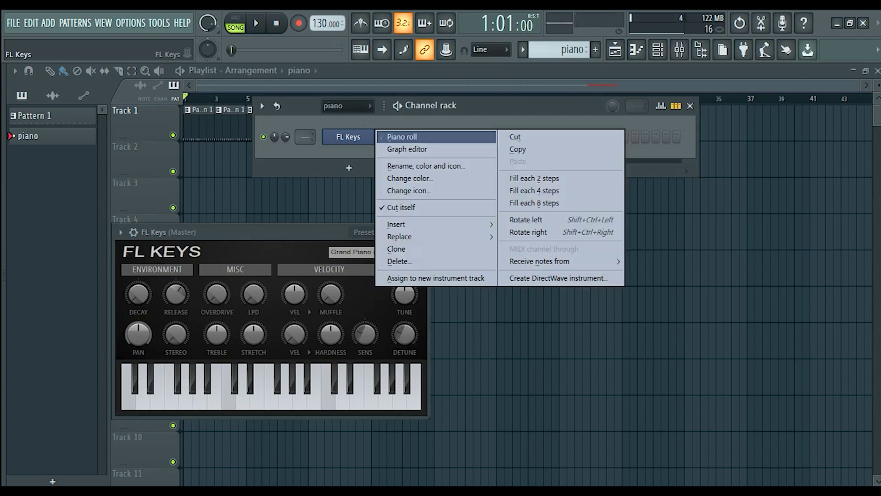
left_click(395, 137)
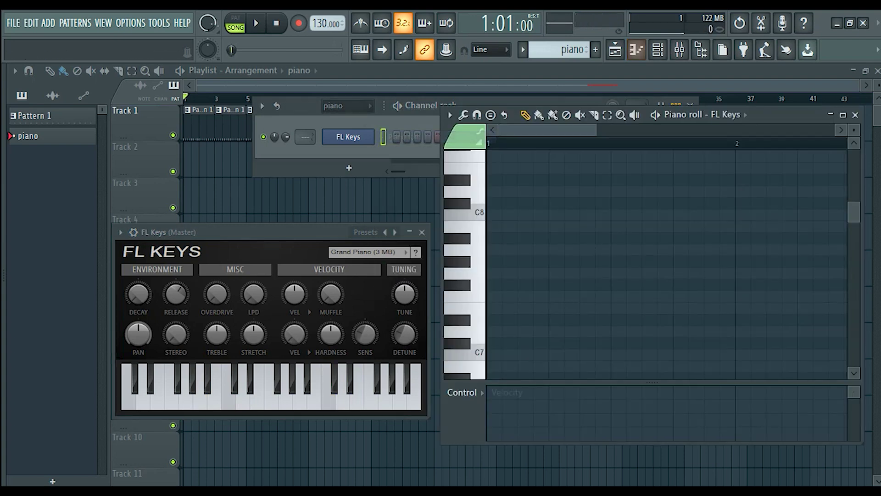
left_click(844, 116)
mouse_move(30, 205)
left_mouse_down()
mouse_move(30, 229)
mouse_move(29, 169)
mouse_move(73, 329)
mouse_move(73, 371)
left_mouse_up()
left_click(73, 170)
scroll(89, 228, "down", 6)
left_click_drag(74, 159, 73, 239)
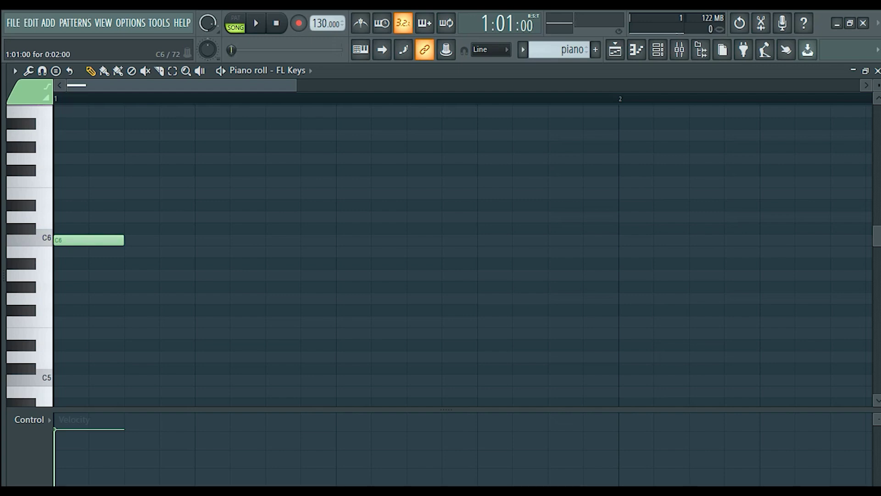
left_click_drag(123, 240, 619, 239)
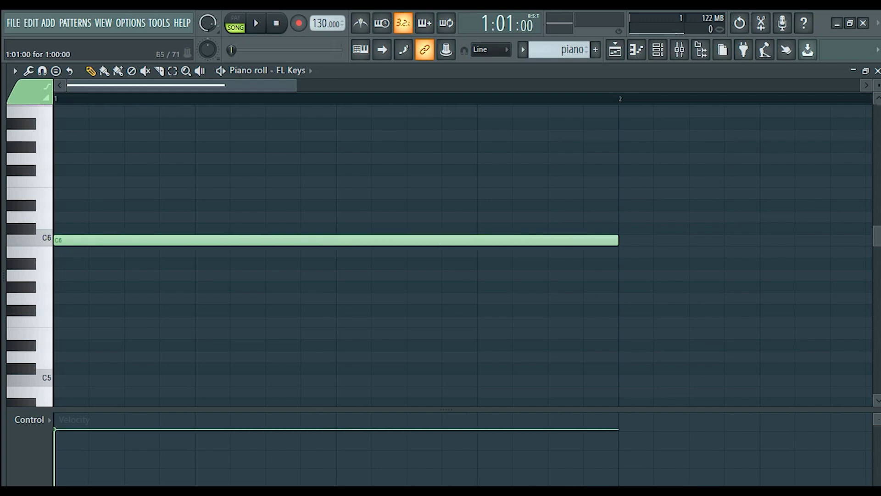
- Complete the bar 1 chord with one-bar C5 and G5 notes below the C6
scroll(413, 275, "down", 1)
left_click_drag(197, 297, 54, 345)
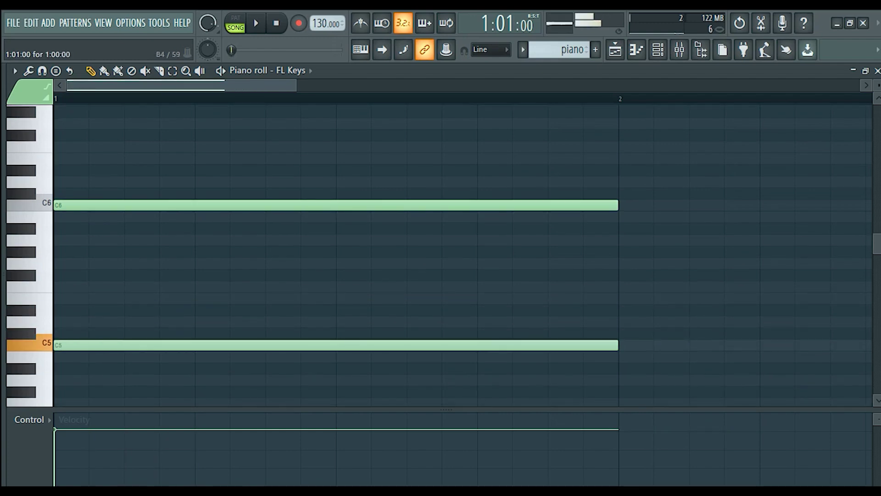
left_click_drag(68, 276, 69, 264)
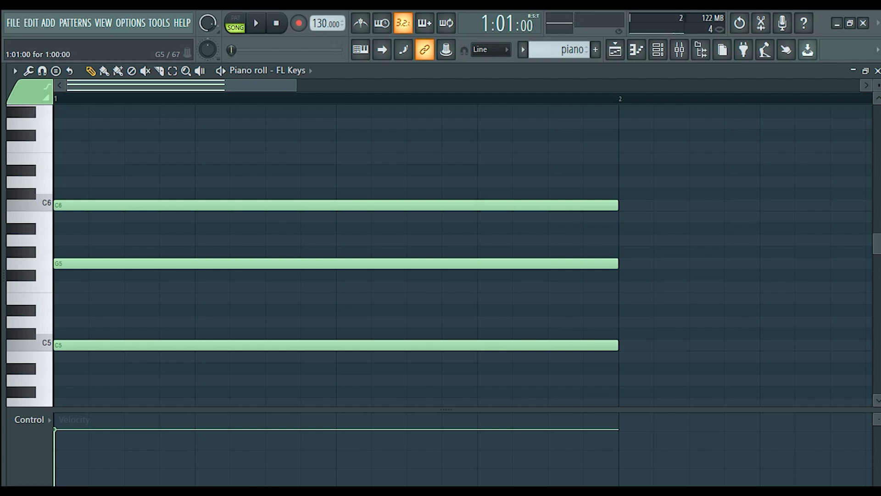
scroll(321, 257, "down", 1)
scroll(321, 257, "down", 2, "ctrl")
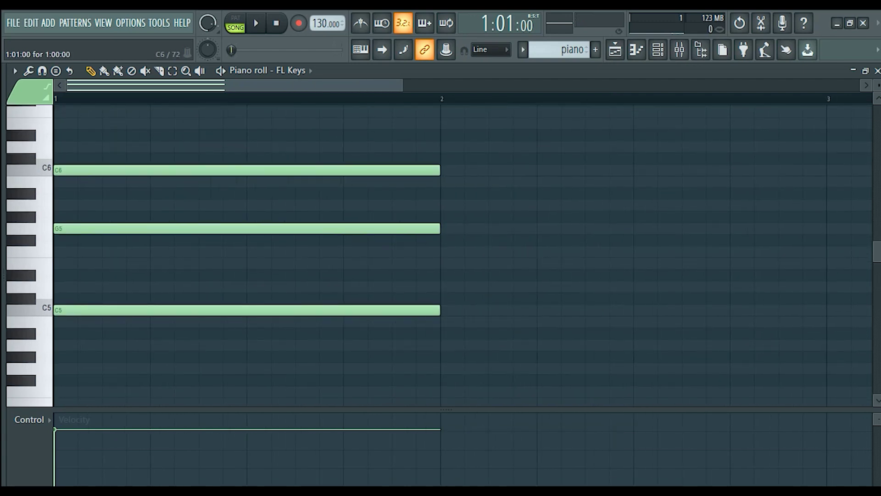
scroll(299, 146, "up", 1, "ctrl")
scroll(298, 147, "down", 2, "ctrl")
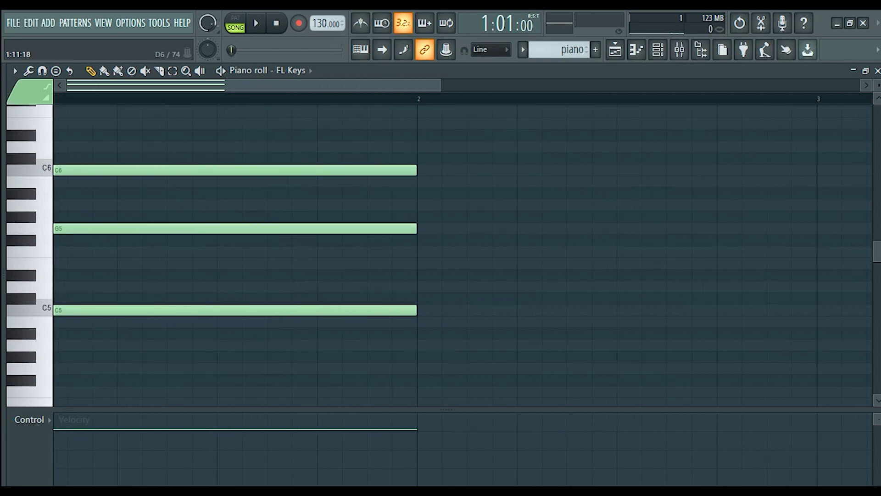
scroll(298, 146, "down", 2, "ctrl")
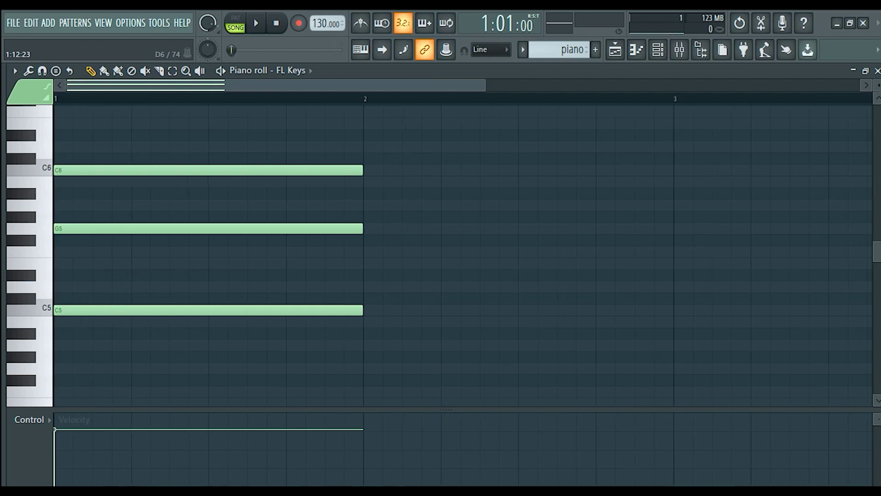
scroll(298, 146, "up", 3, "ctrl")
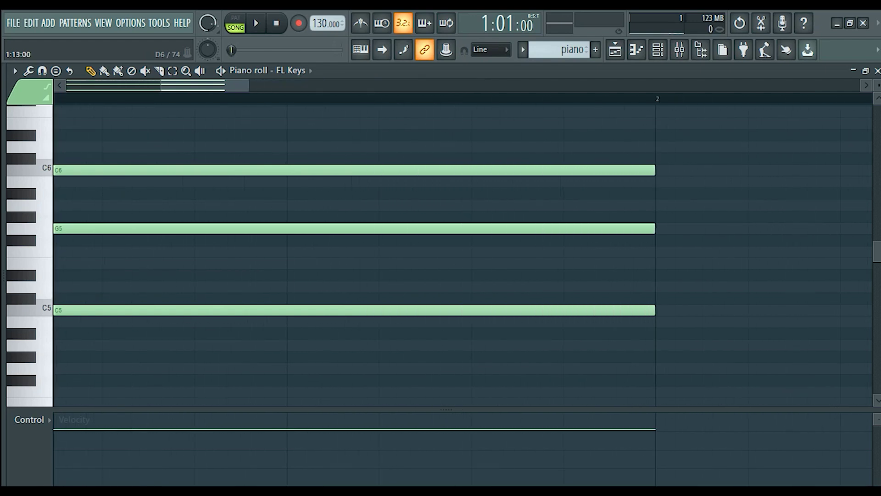
scroll(298, 146, "down", 4, "ctrl")
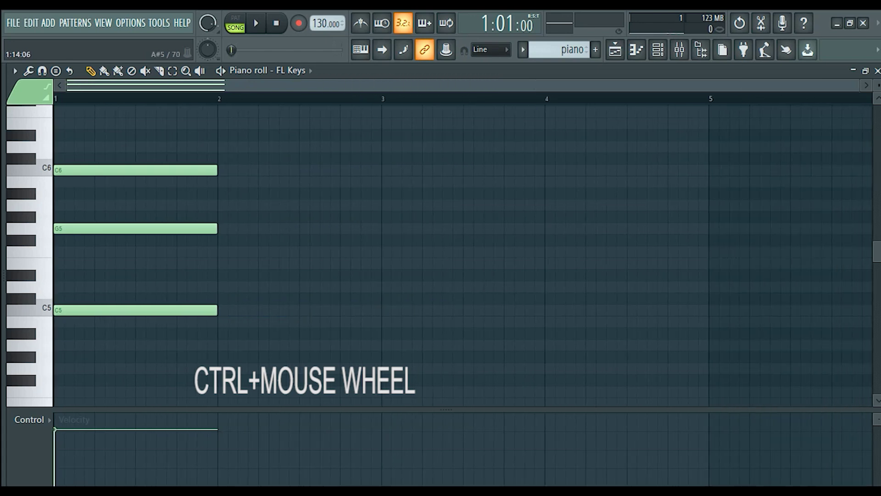
scroll(462, 255, "up", 1, "ctrl")
scroll(462, 255, "up", 2, "ctrl")
- Place a one-bar chord of A5, E5 and A4 in bar 2 of the Piano roll
scroll(462, 254, "down", 3, "ctrl")
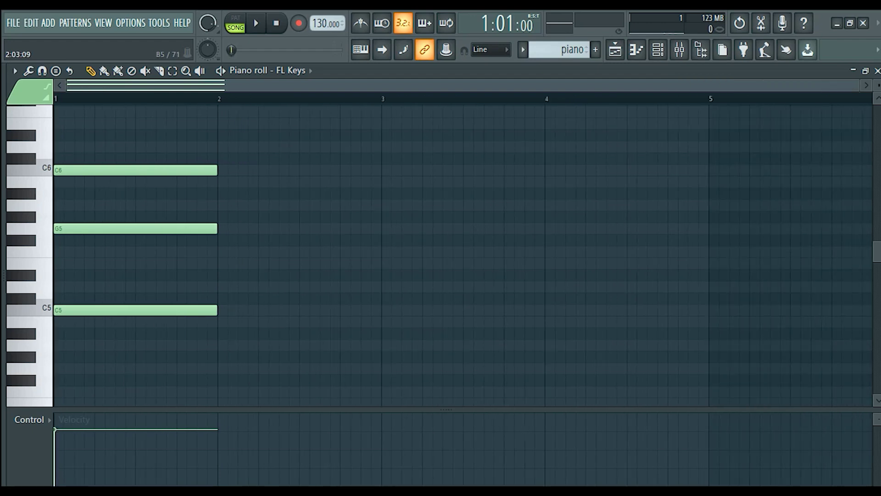
left_click(223, 205)
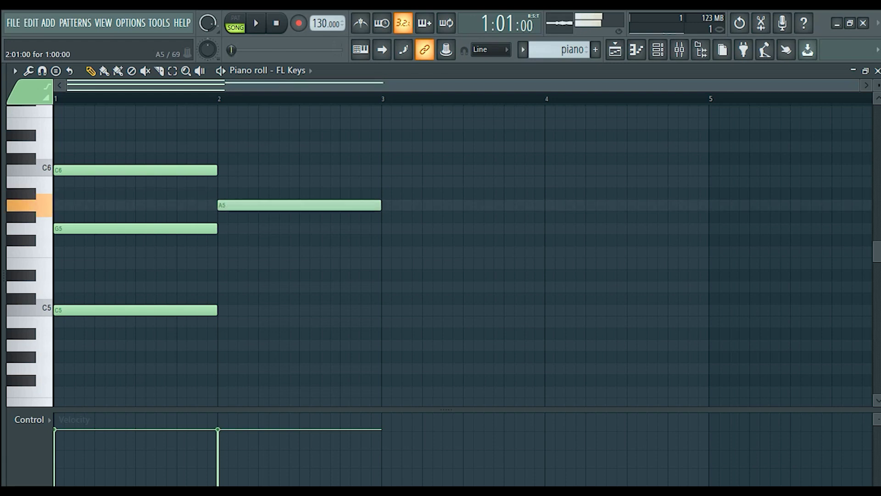
mouse_move(232, 251)
left_mouse_down()
mouse_move(222, 263)
mouse_move(223, 240)
left_mouse_up()
scroll(222, 263, "down", 2)
scroll(229, 238, "down", 2)
- Place a one-bar chord of F5, C5 and F4 starting exactly at bar 3
left_click_drag(397, 124, 387, 147)
mouse_move(388, 298)
left_mouse_down()
mouse_move(388, 309)
mouse_move(387, 275)
mouse_move(388, 286)
left_mouse_up()
left_click(398, 205)
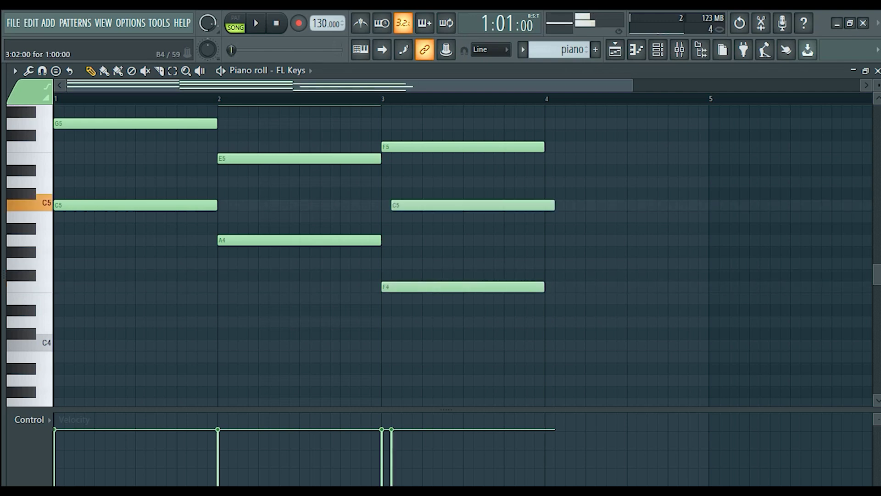
left_click_drag(397, 205, 387, 205)
- Place a one-bar chord of G5, D5 and G4 in bar 4
left_click(551, 124)
mouse_move(550, 181)
left_mouse_down()
mouse_move(551, 216)
mouse_move(550, 182)
left_mouse_up()
left_click(550, 251)
left_click_drag(550, 252, 551, 263)
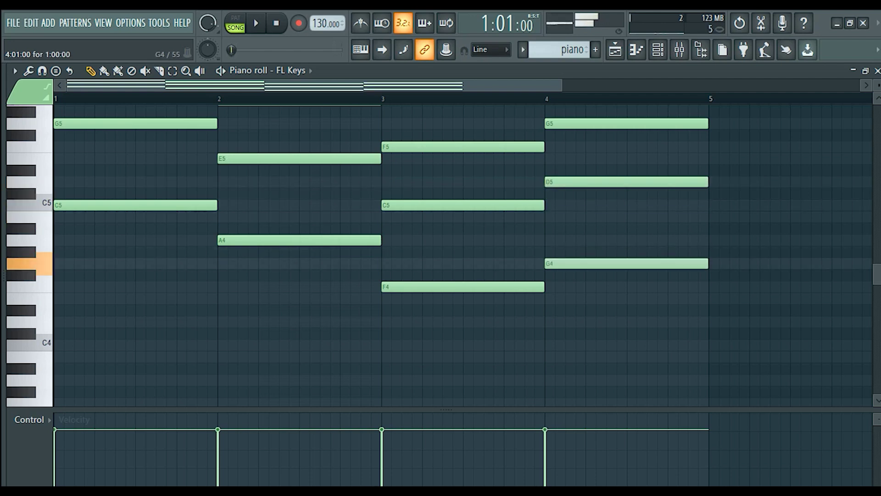
- Place a one-bar chord of C6, G5 and C5 in bar 5
scroll(551, 263, "down", 3, "ctrl")
scroll(546, 230, "up", 5)
left_click(551, 240)
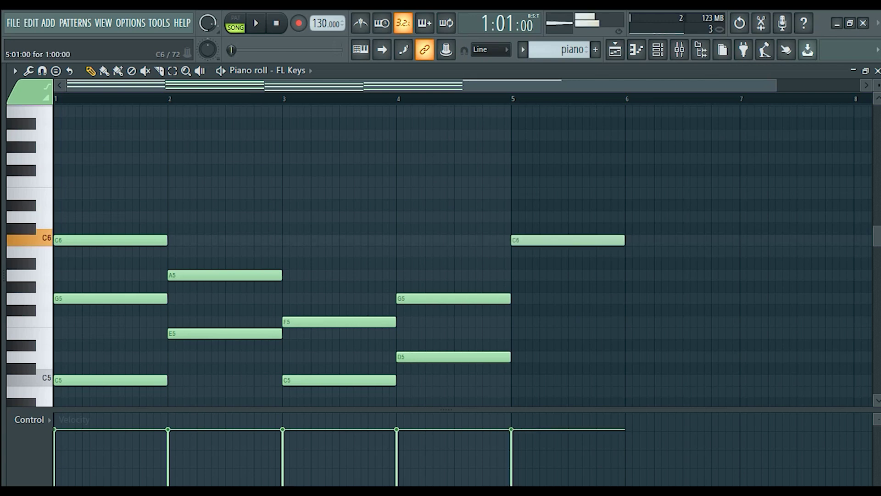
scroll(551, 239, "down", 3)
left_click(551, 228)
left_click_drag(551, 228, 551, 275)
left_click(523, 216)
left_click_drag(524, 217, 517, 193)
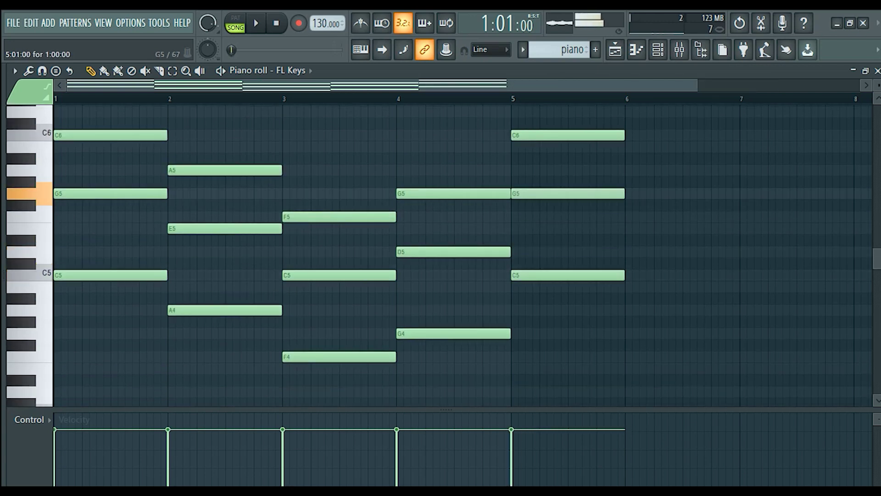
- Add a C7 melody note at the start of bar 1 and shorten it to one step
scroll(138, 179, "up", 6)
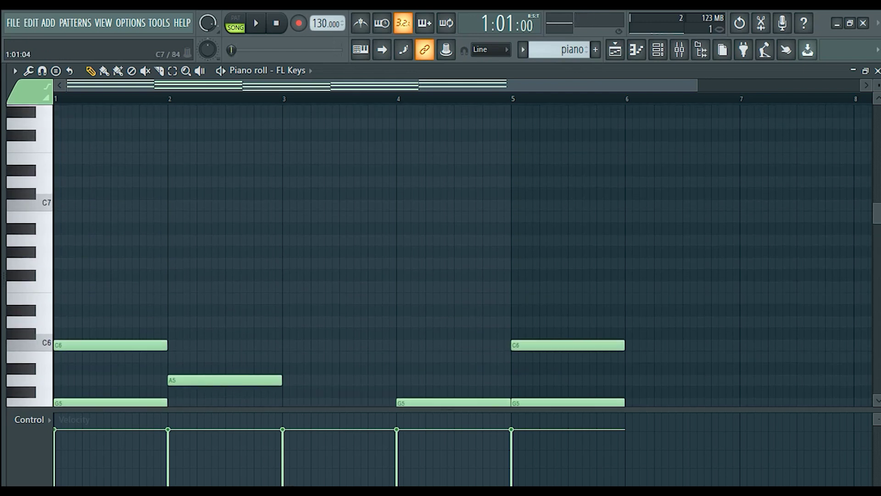
scroll(63, 205, "up", 6)
mouse_move(66, 194)
left_mouse_down()
mouse_move(67, 216)
mouse_move(67, 205)
left_mouse_up()
scroll(67, 205, "down", 4)
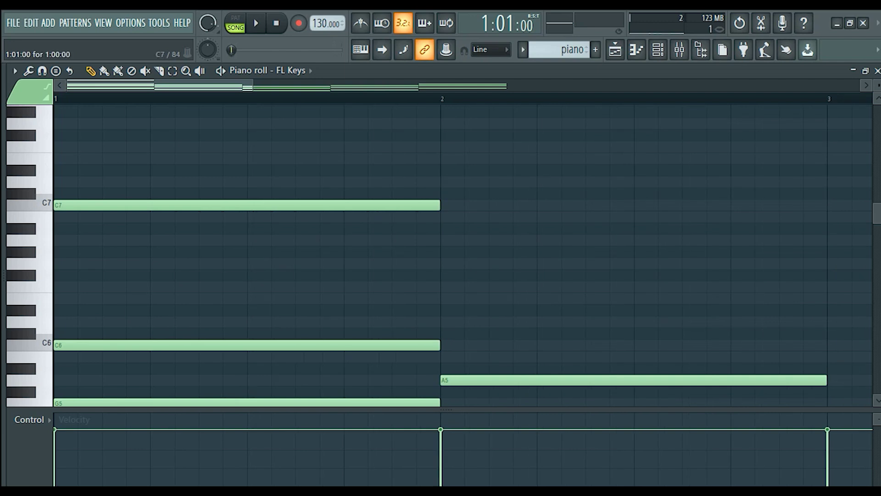
left_click_drag(439, 205, 77, 205)
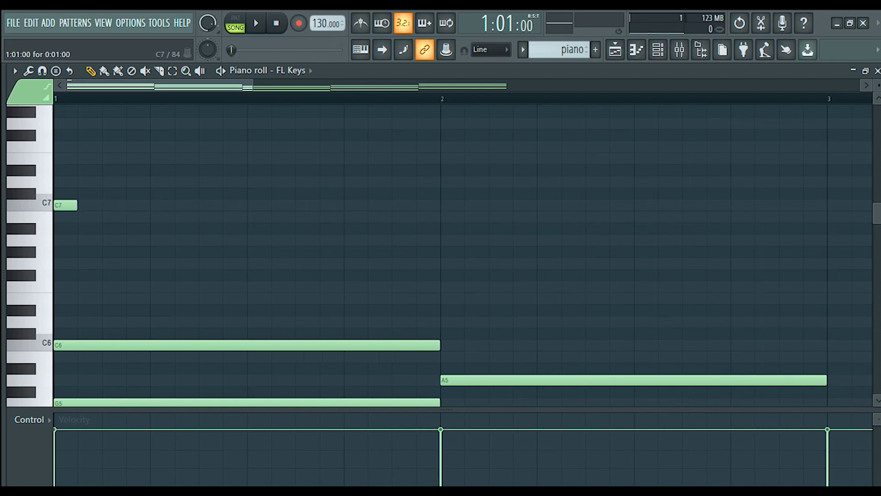
- Switch playback to pattern mode, then start and stop the piano pattern to hear it
scroll(463, 256, "down", 5)
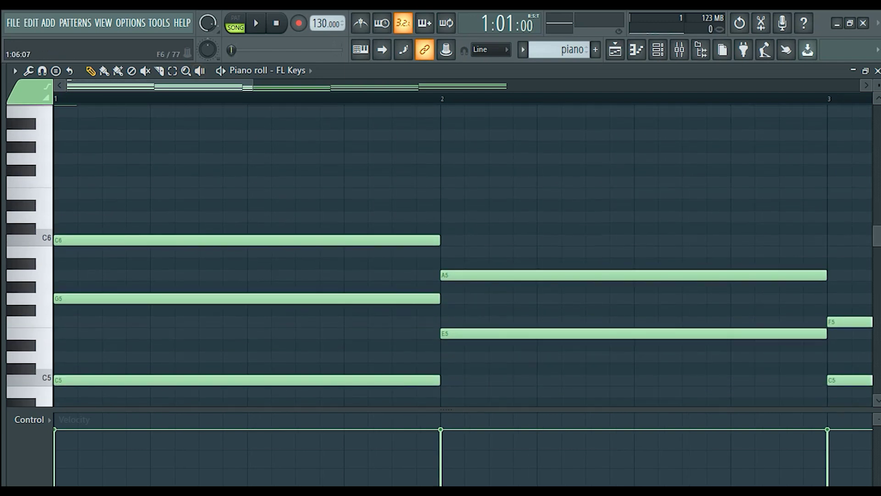
scroll(463, 256, "up", 3)
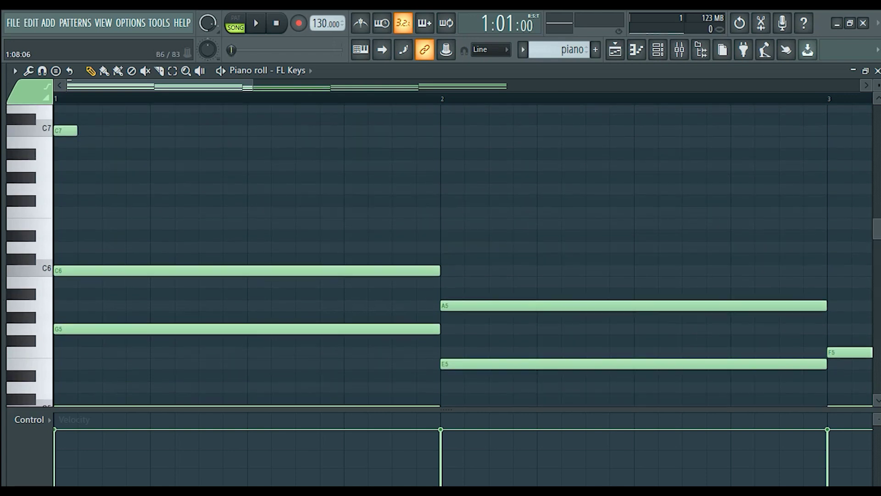
left_click(235, 22)
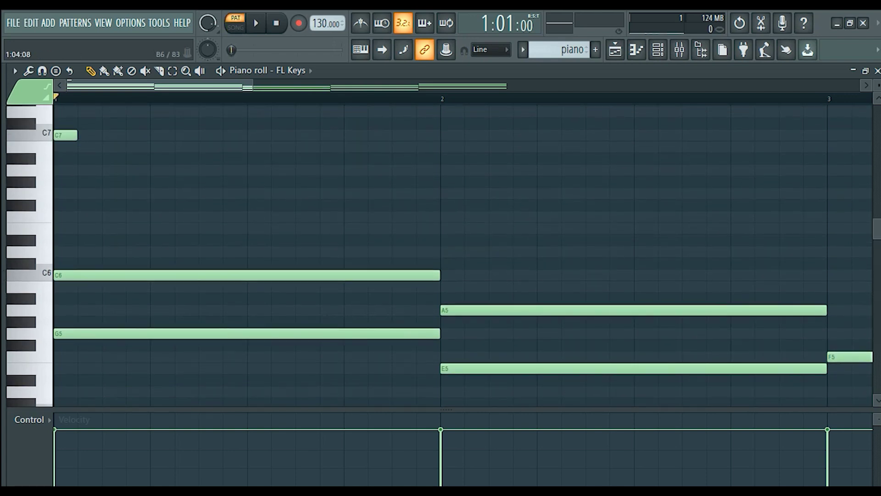
key("space")
key("space")
- Add a one-step A#6 note directly after the C7 in bar 1 and play the pattern to check it
scroll(85, 159, "down", 2)
left_click(74, 158)
key("space")
key("space")
key("space")
key("space")
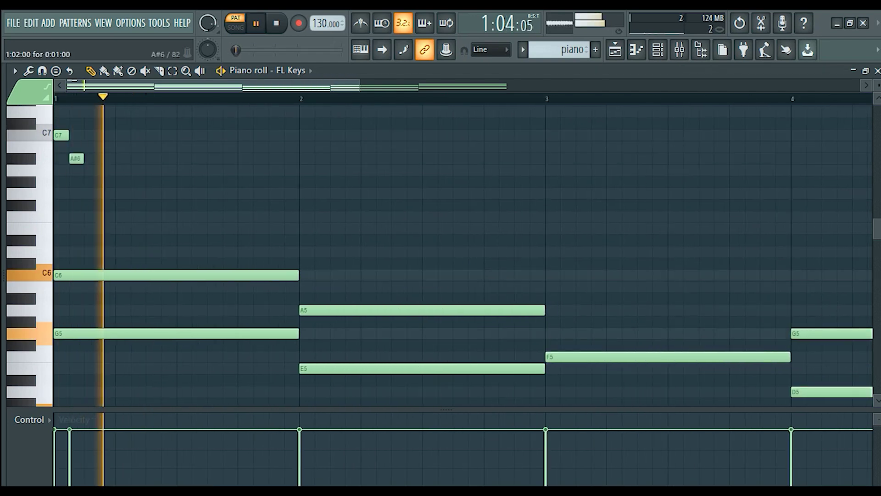
- Lengthen the opening C7 to two steps and replace the A#6 with a two-step B6 followed by a two-step C7
left_click_drag(76, 158, 114, 147)
left_click(101, 147)
right_click(104, 147)
left_click(105, 147)
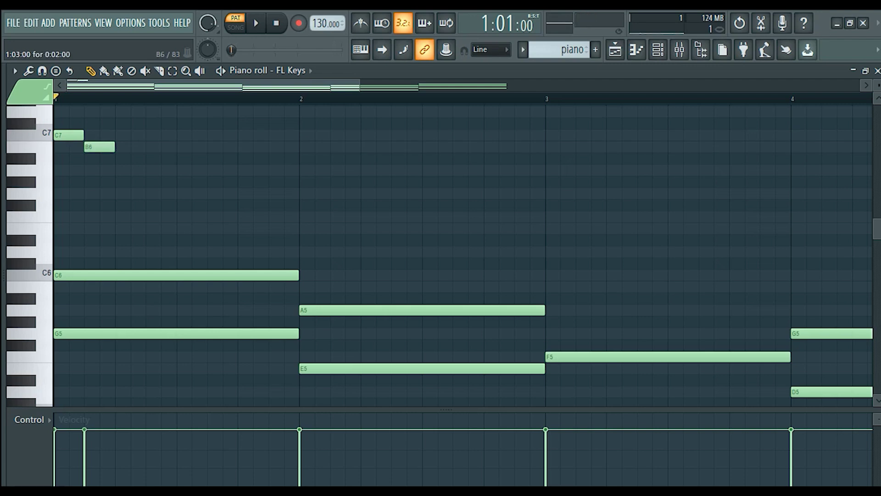
left_click(121, 135)
key("space")
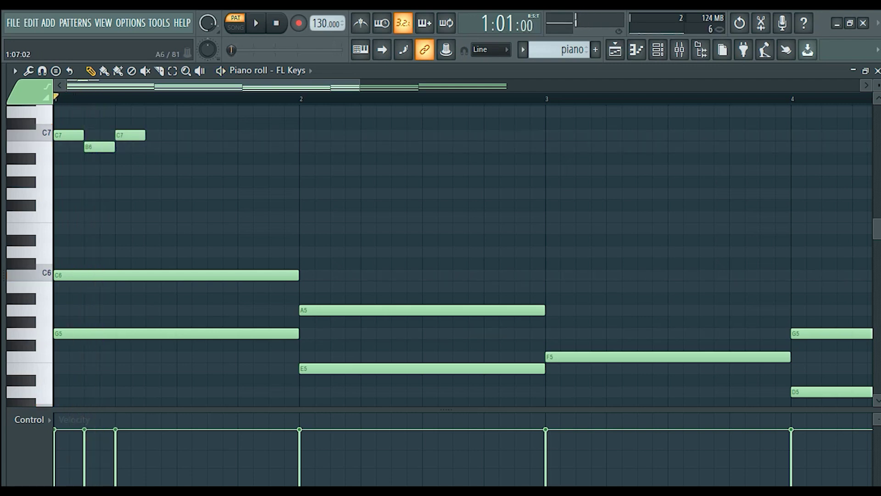
- Complete the bar 1 melody with consecutive two-step notes G6, B6, C7, F6 and C7
left_click(156, 182)
left_click_drag(161, 181, 160, 193)
left_click_drag(192, 158, 192, 146)
left_click(222, 135)
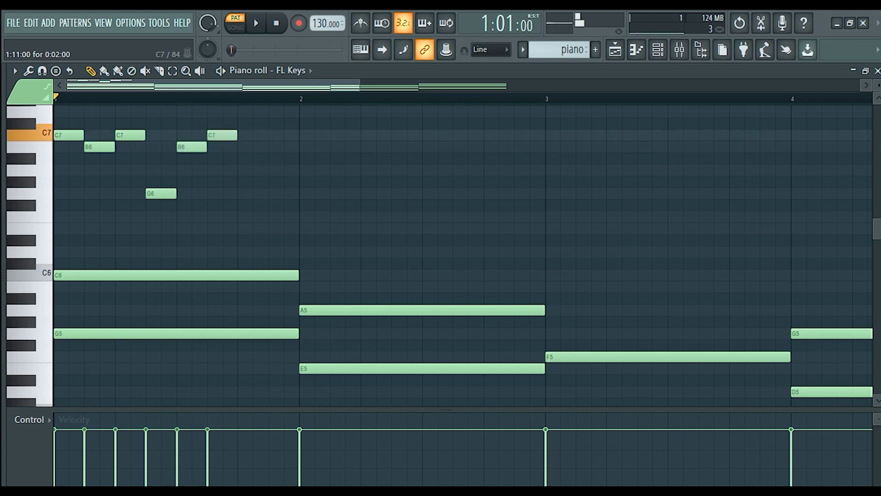
left_click(253, 181)
left_click_drag(253, 182, 253, 216)
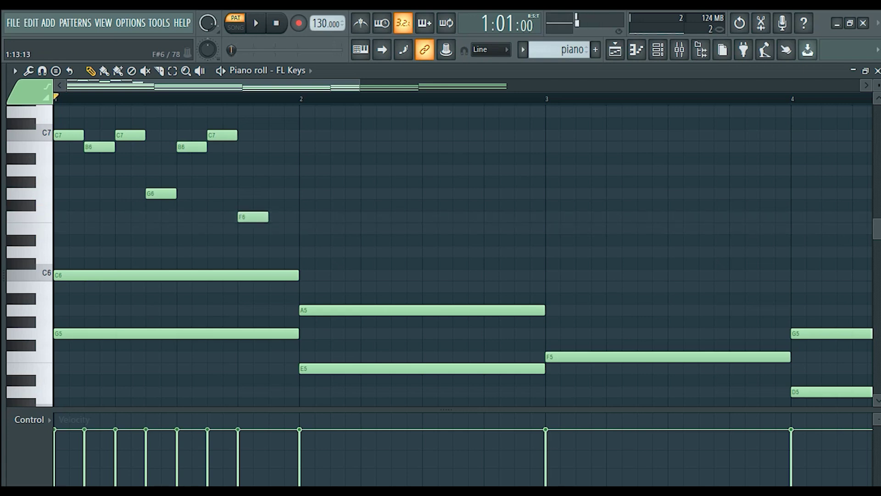
left_click(284, 170)
left_click_drag(284, 169, 283, 135)
- Start the bar 2 melody with two-step notes G6, E6, B6, A6 and F6, playing from bar 2 to check them
left_click(314, 193)
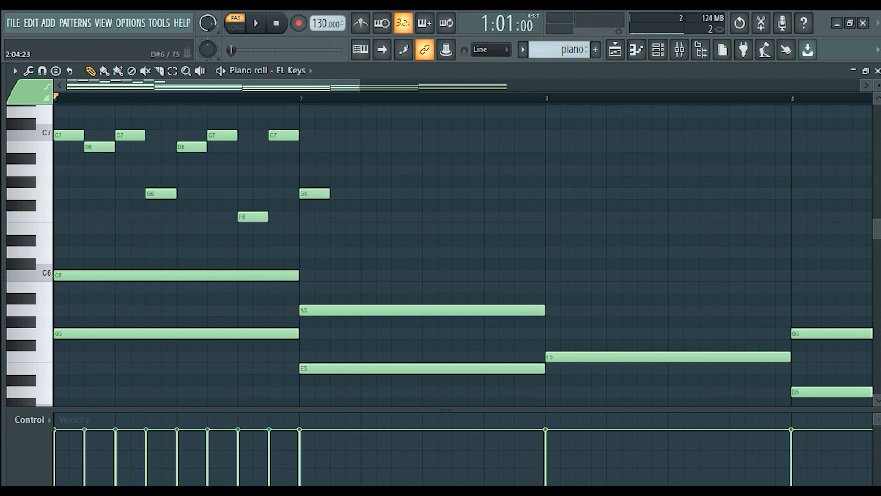
left_click(301, 99)
key("space")
key("space")
left_click(341, 228)
left_click_drag(391, 275, 400, 171)
mouse_move(432, 205)
left_mouse_down()
mouse_move(431, 252)
mouse_move(431, 205)
mouse_move(432, 216)
left_mouse_up()
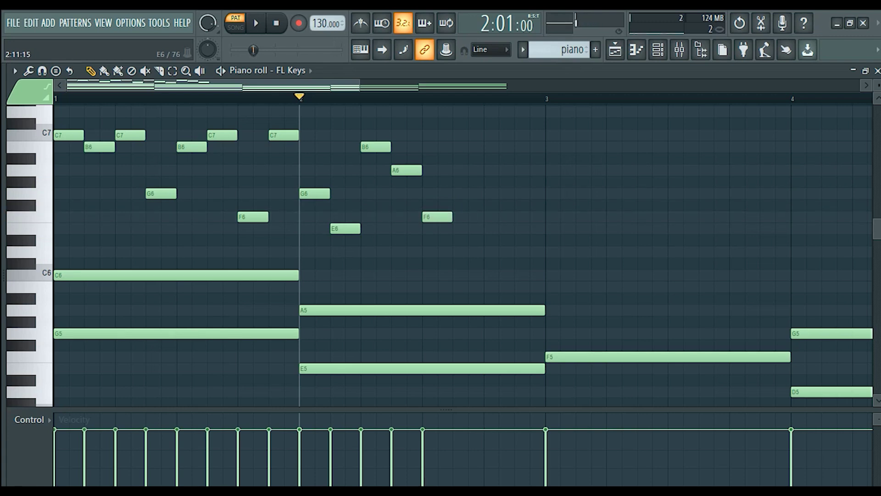
key("space")
key("space")
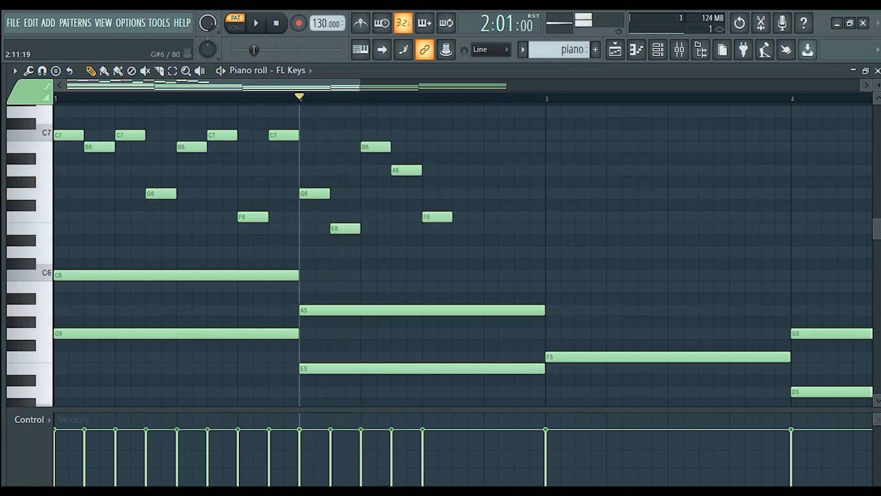
- Finish the bar 2 melody with two-step notes A6, B6 and E6
left_click(475, 182)
left_click_drag(475, 181, 459, 170)
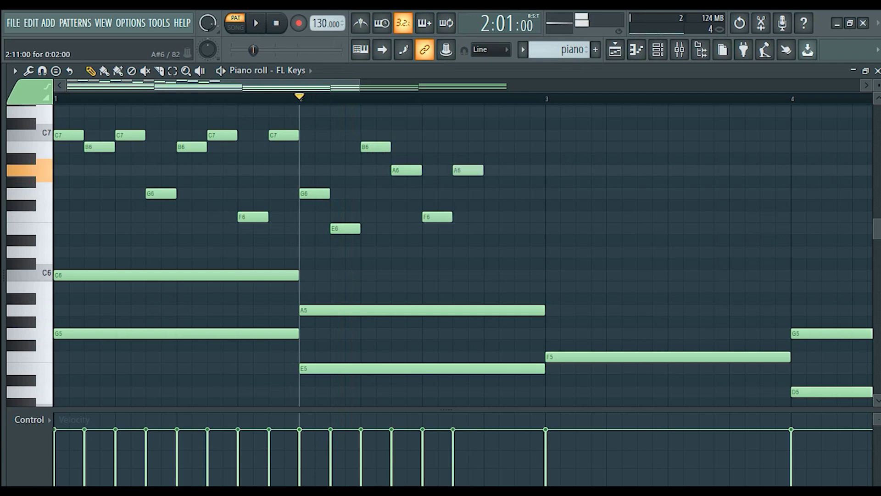
left_click(505, 147)
left_click_drag(504, 147, 490, 147)
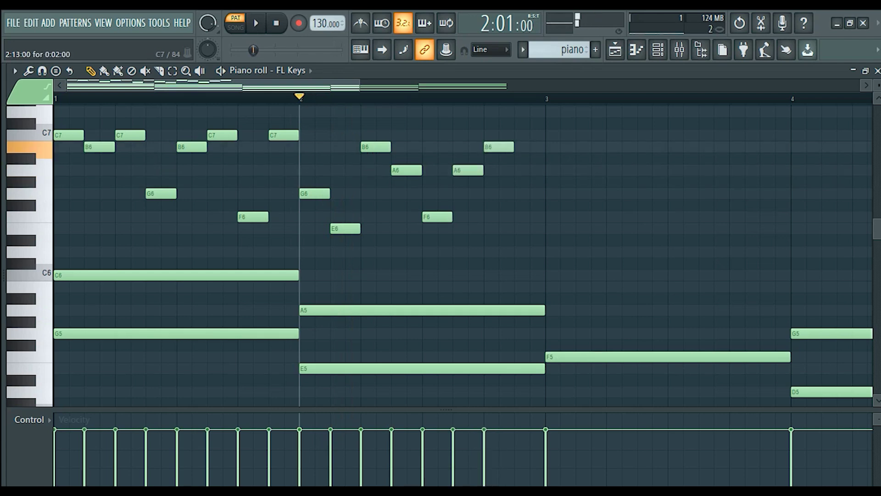
left_click(521, 228)
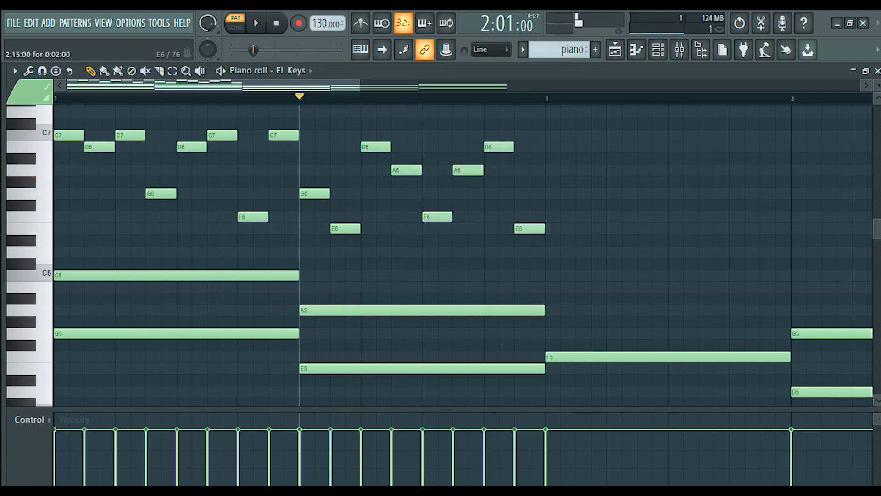
- Start the bar 3 melody with two-step notes F6, C6, E6, F6 and D6, and play them back briefly
left_click(553, 216)
left_click_drag(568, 263, 584, 275)
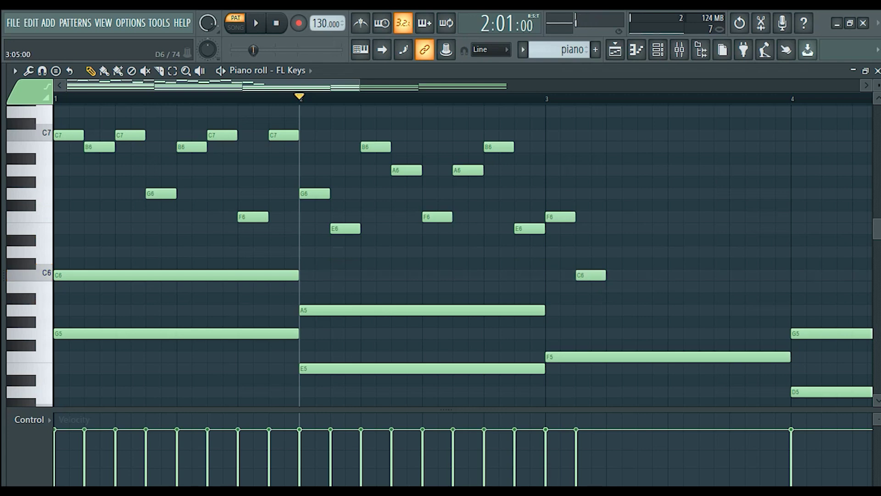
left_click(614, 240)
left_click_drag(614, 240, 614, 228)
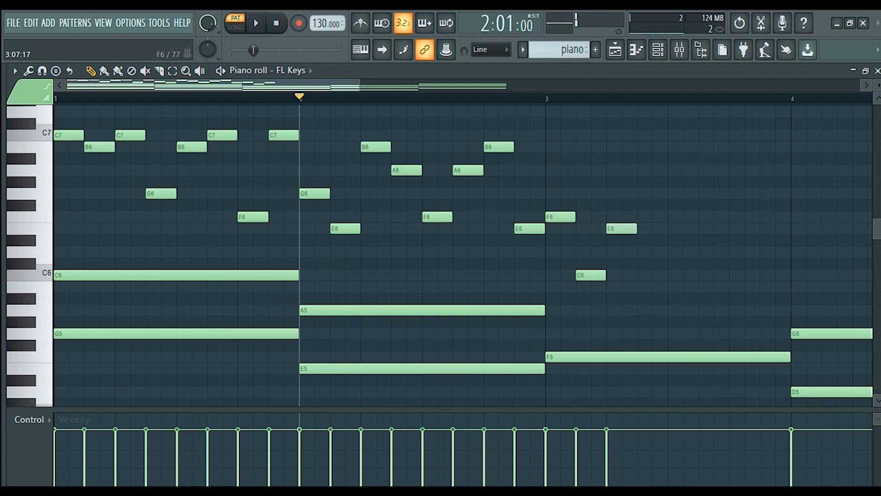
left_click(645, 217)
left_click(676, 263)
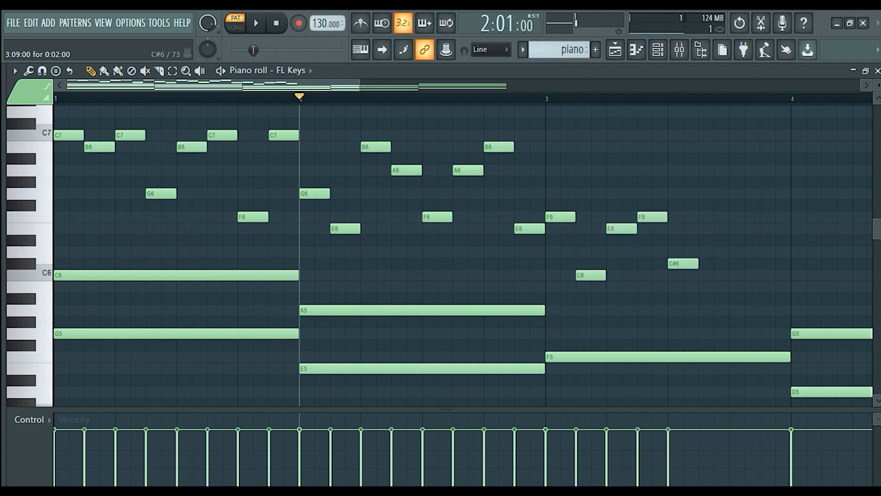
left_click_drag(676, 263, 676, 251)
key("space")
key("space")
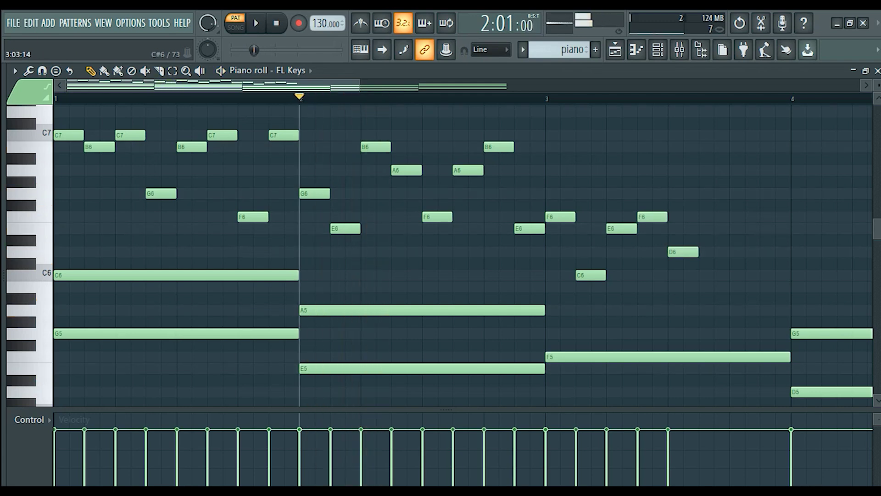
- Play from bar 3, then finish that bar's melody with two-step notes C6, E6 and D6
scroll(459, 253, "down", 2, "ctrl")
left_click(421, 98)
key("space")
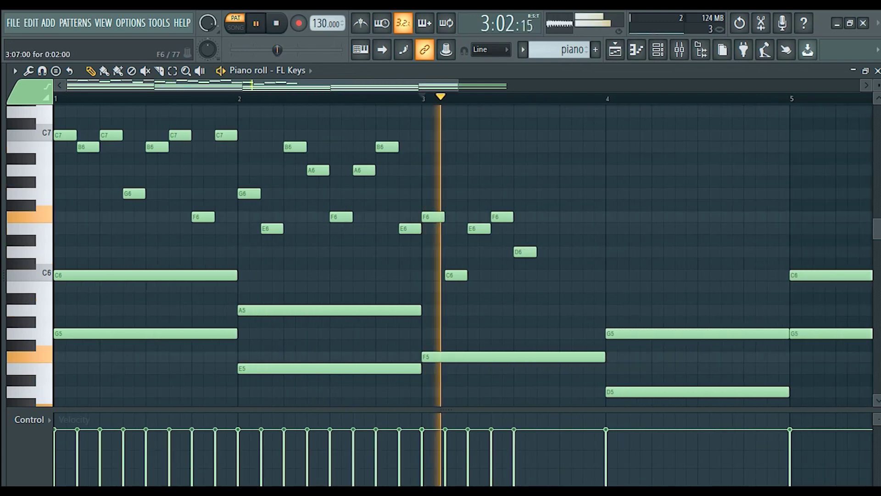
key("space")
left_click(548, 287)
left_click_drag(548, 286, 547, 275)
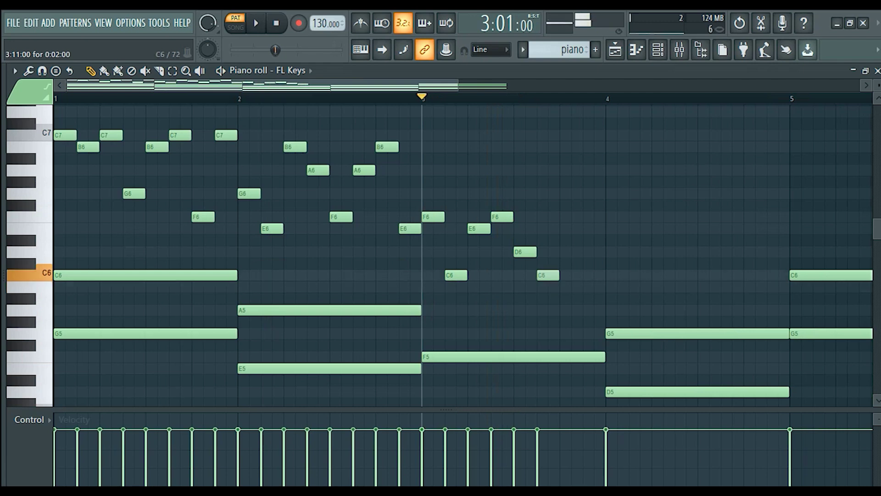
left_click(572, 240)
left_click_drag(571, 240, 571, 228)
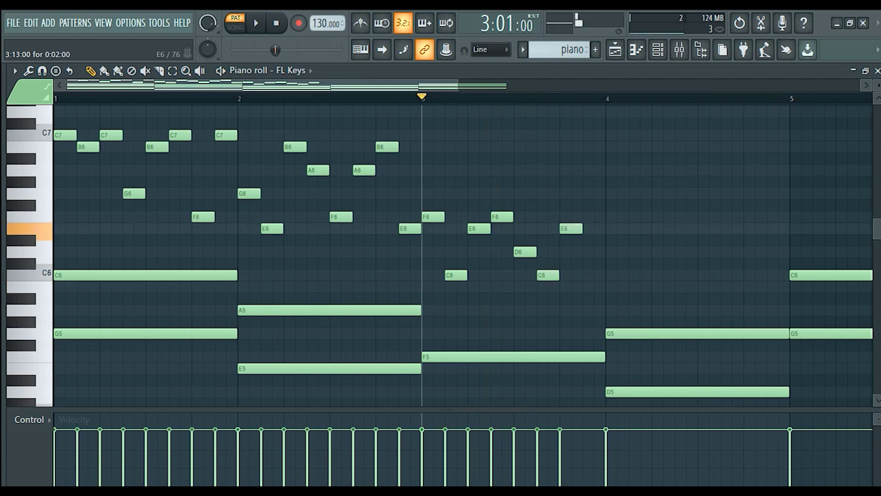
left_click(594, 251)
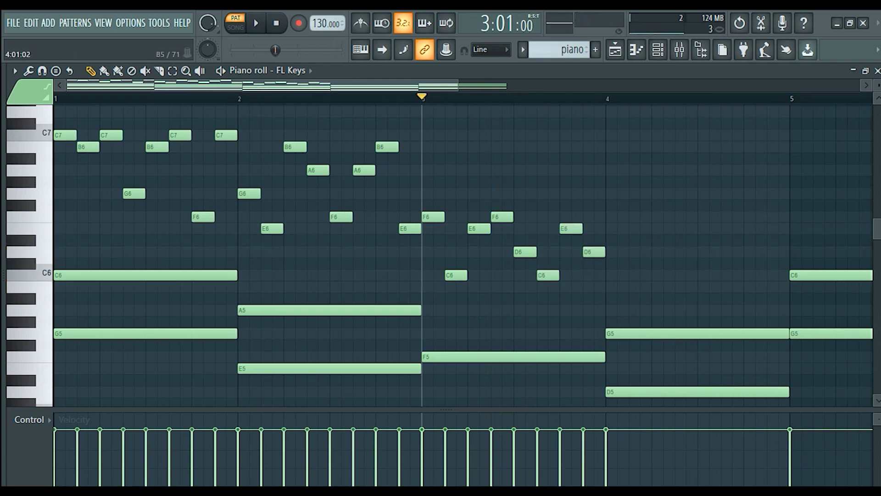
- Start the bar 4 melody with consecutive two-step notes G6, D6, A6, G6 and E6
left_click(618, 286)
left_click_drag(617, 286, 617, 193)
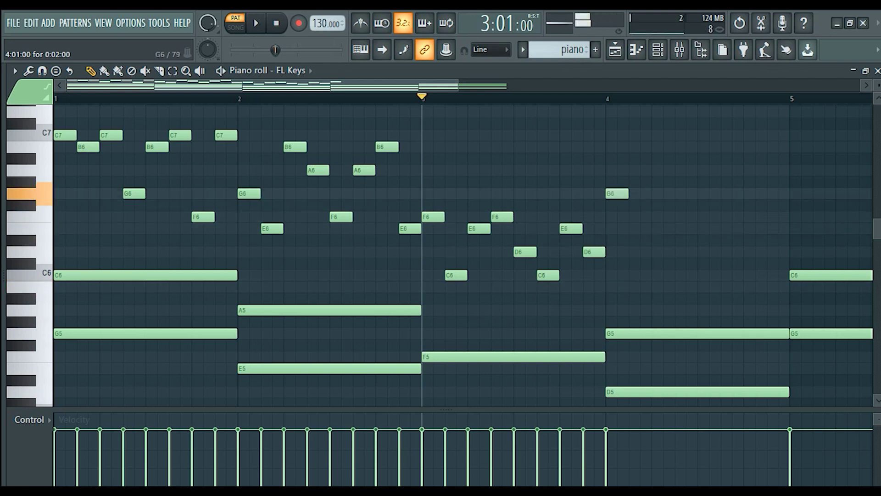
left_click_drag(640, 240, 663, 170)
left_click_drag(686, 204, 686, 193)
left_click_drag(709, 240, 709, 228)
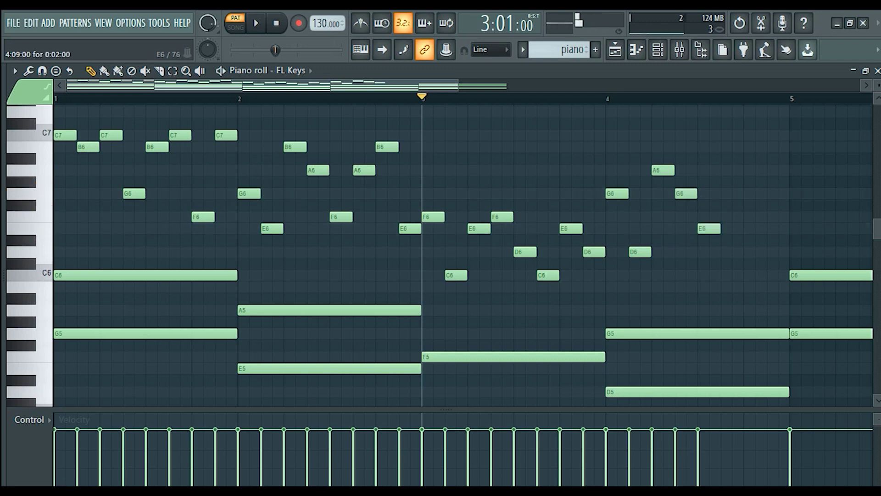
- Finish the bar 4 melody with two-step notes D6, C6 and E6, and play from bar 4 to check it
left_click(732, 251)
left_click(755, 286)
mouse_move(754, 286)
left_mouse_down()
mouse_move(754, 182)
mouse_move(755, 275)
left_mouse_up()
left_click_drag(755, 240, 779, 228)
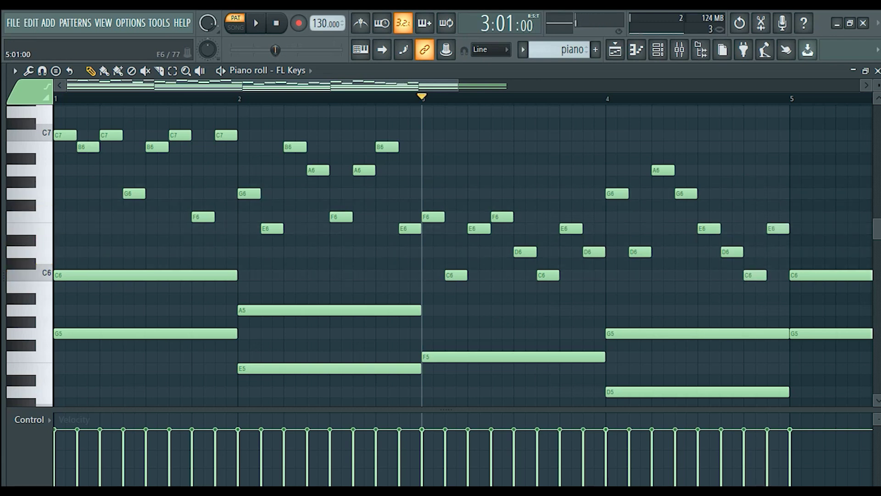
scroll(464, 128, "down", 1)
left_click(479, 99)
key("space")
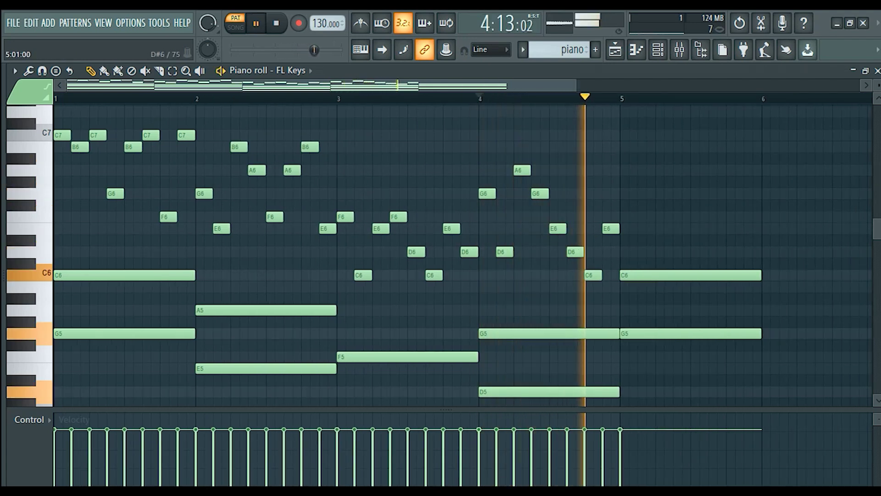
key("space")
- Add two-step E6 and G#6 notes at the start of bar 5 and raise the last bar 4 melody note to F#6
left_click(626, 217)
left_click_drag(629, 216, 646, 182)
left_click(647, 205)
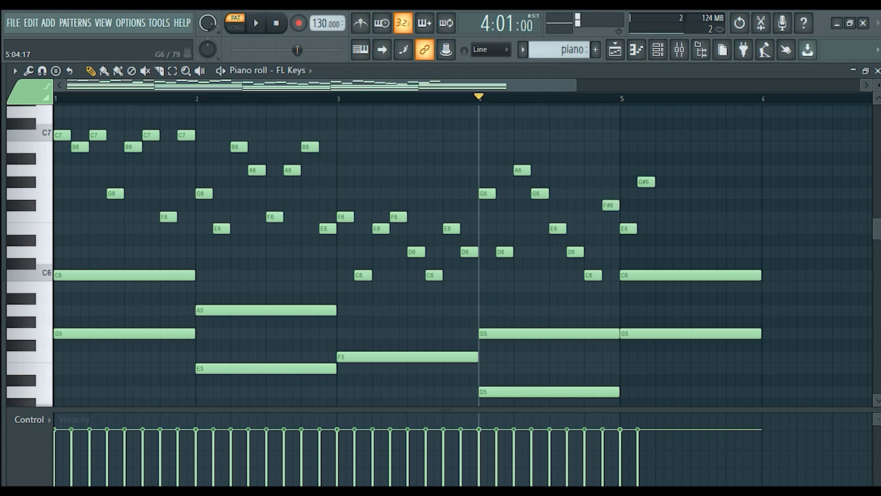
- Play from bar 5, lower its second melody note to G6, and continue with two-step notes F6, E6 and D6
left_click(620, 97)
key("space")
key("space")
left_click_drag(646, 181, 699, 251)
left_click(652, 205)
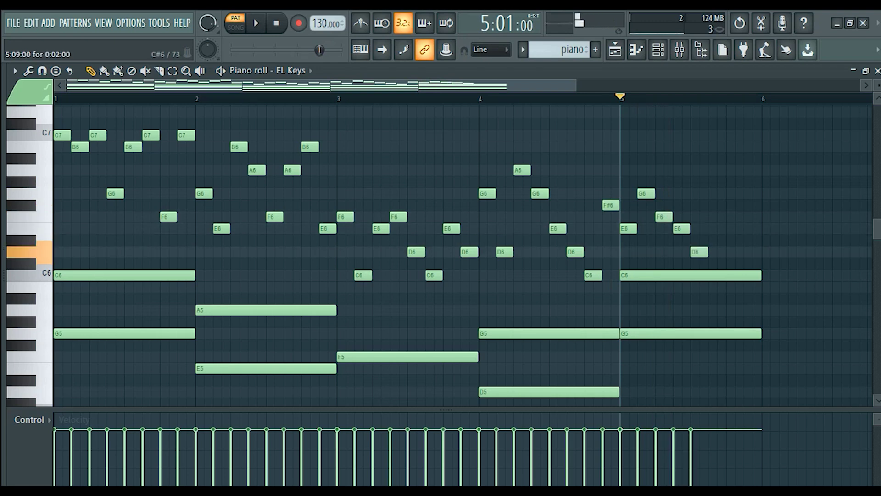
- Finish the bar 5 melody with two-step notes G6, D6 and E6, and play from bar 5 to check it
left_click(729, 228)
left_click_drag(730, 228, 735, 251)
left_click_drag(751, 181, 717, 193)
key("space")
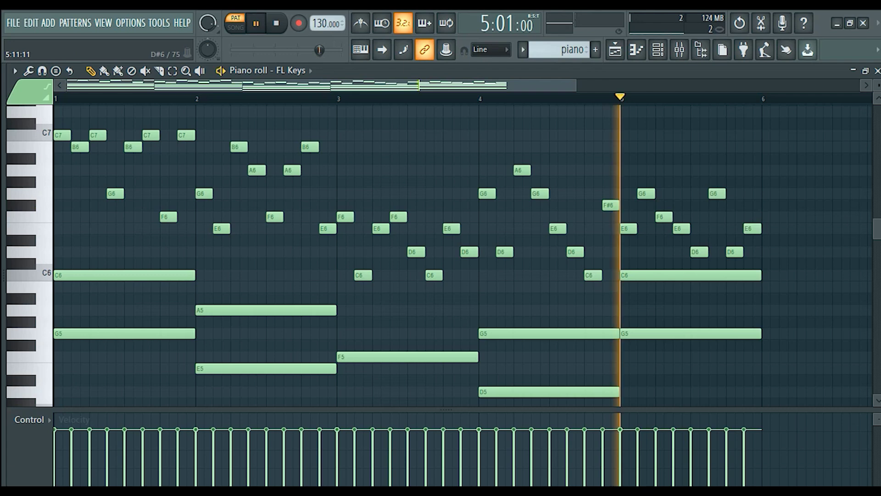
key("space")
- Return to the start of the piano pattern and play it through to review the chords and melody
scroll(459, 254, "down", 2)
scroll(393, 193, "down", 1)
scroll(392, 193, "down", 3)
scroll(368, 204, "up", 3)
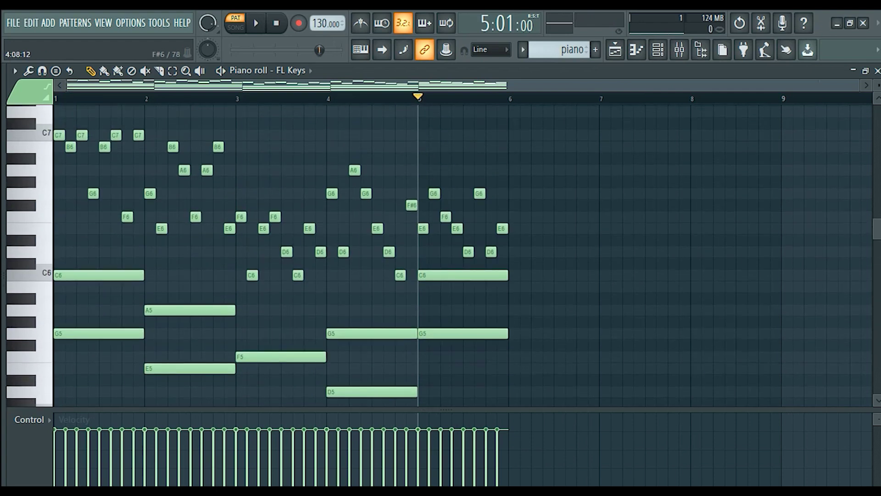
left_click(276, 23)
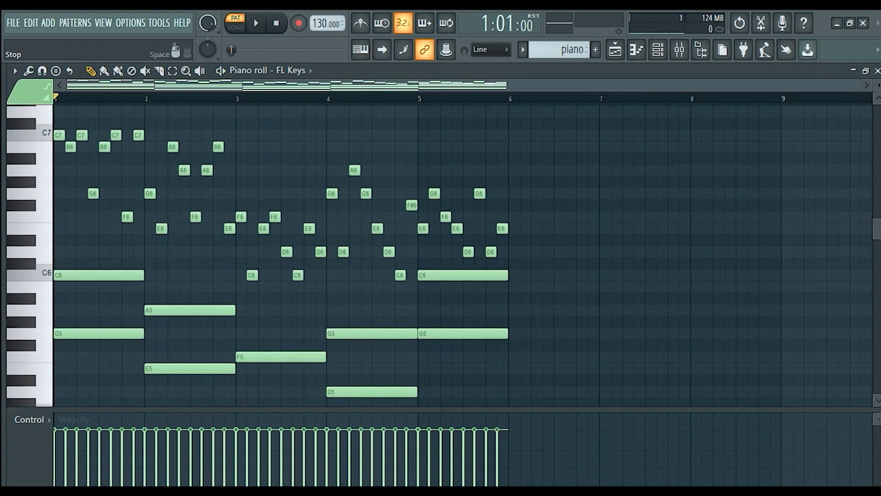
key("space")
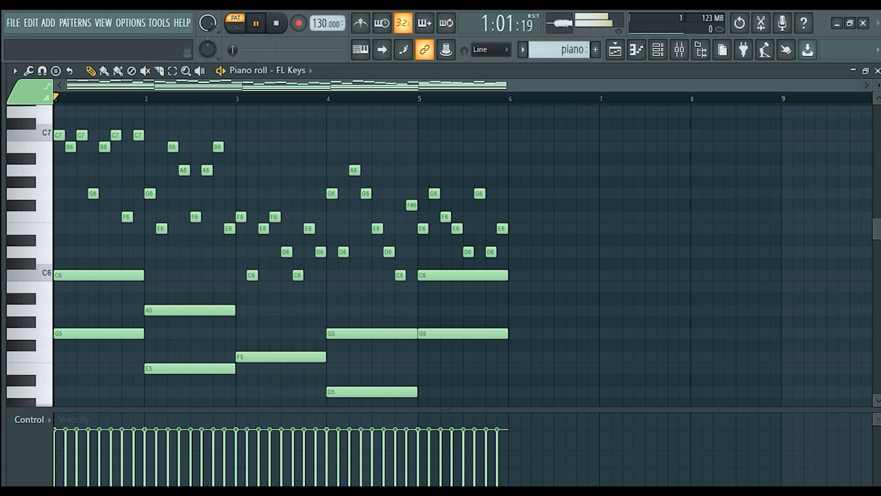
scroll(441, 252, "down", 1)
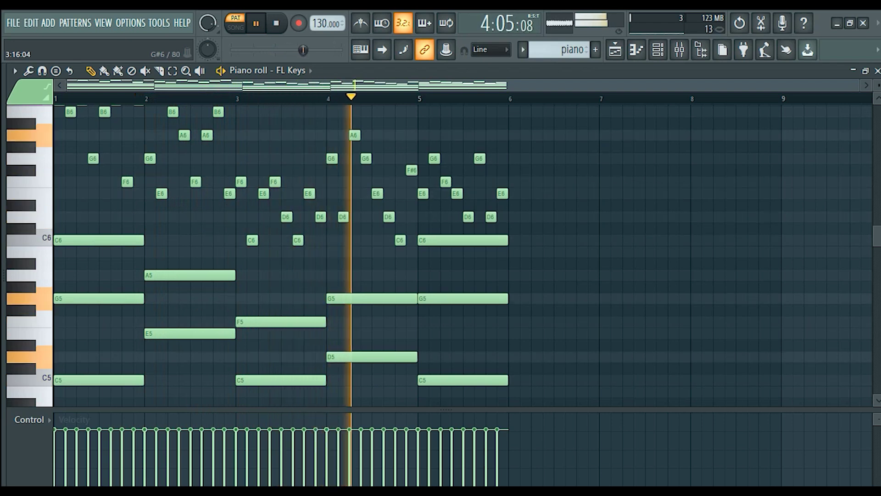
- Replay from bar 4, raise its last melody note from F#6 to G6, and stop playback
key("space")
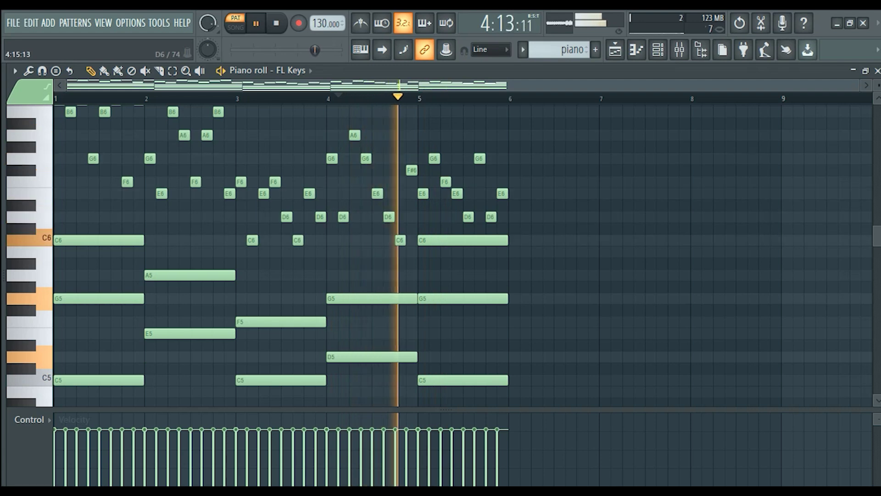
left_click_drag(412, 170, 411, 158)
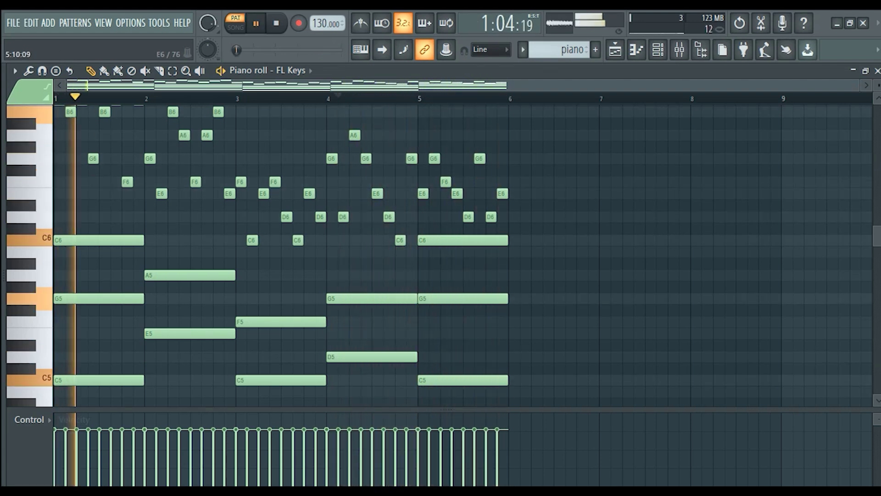
key("space")
- Show the Playlist and place a piano pattern clip on Track 2 starting at bar 6
left_click(615, 49)
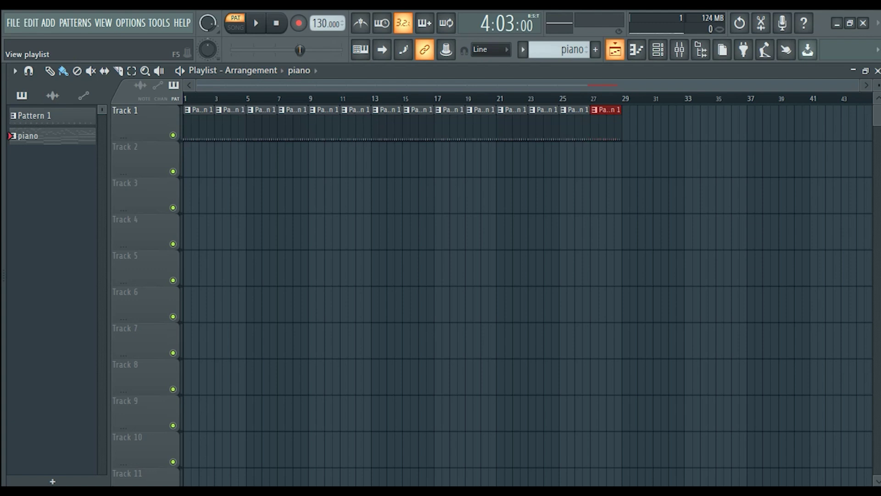
left_click(615, 50)
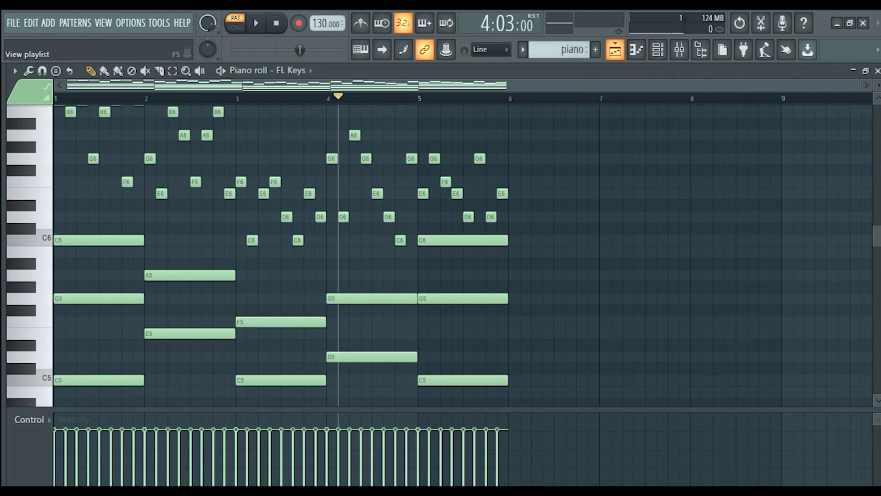
left_click(615, 49)
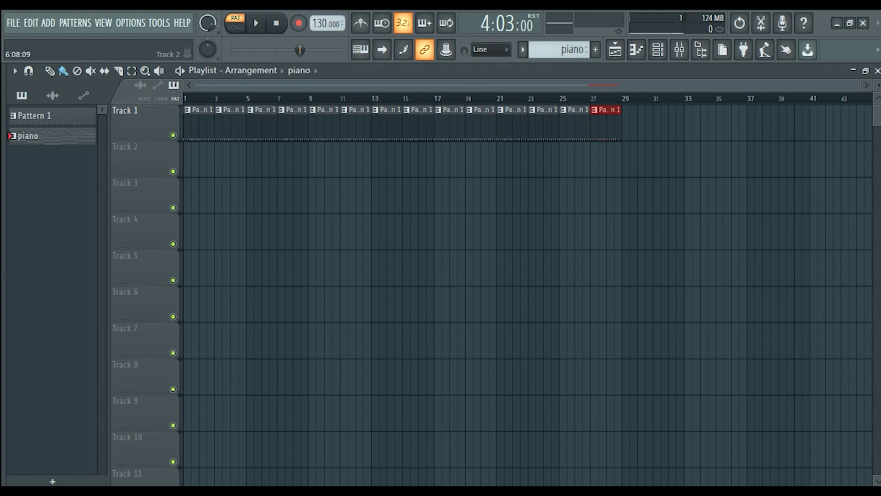
left_click(260, 158)
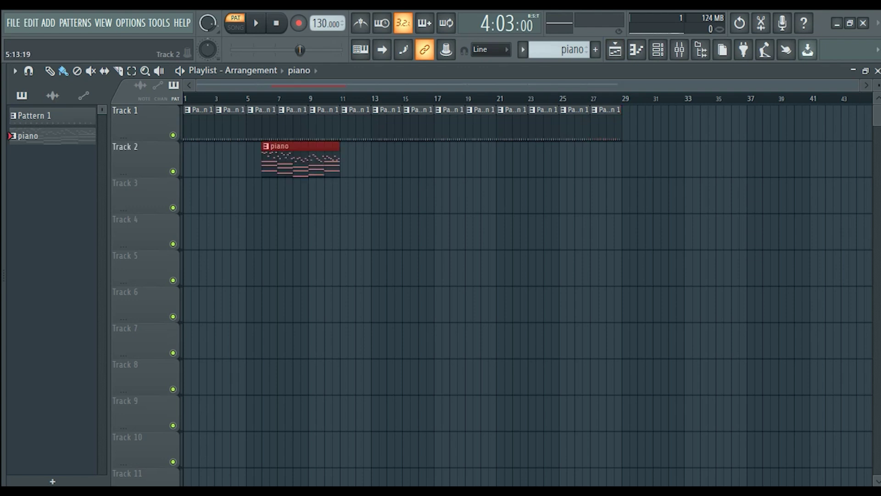
- Move the piano clip on Track 2 to start at bar 1 and briefly audition the pattern
left_click_drag(276, 158, 203, 158)
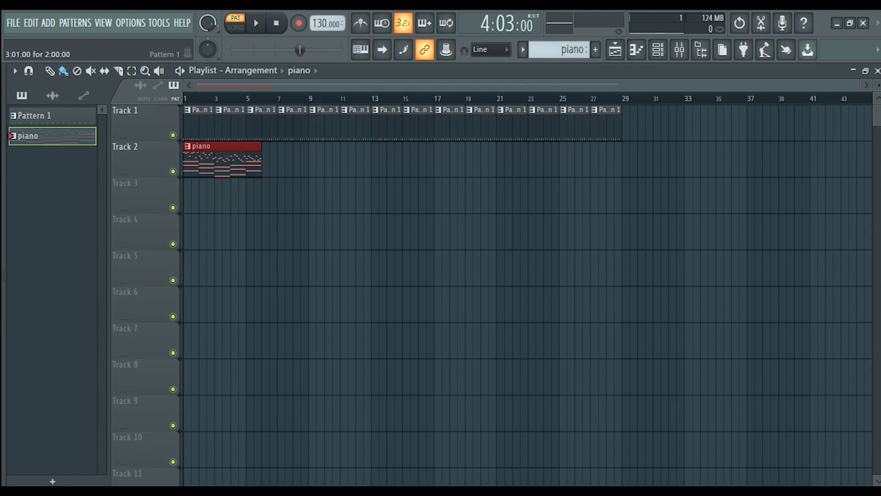
key("space")
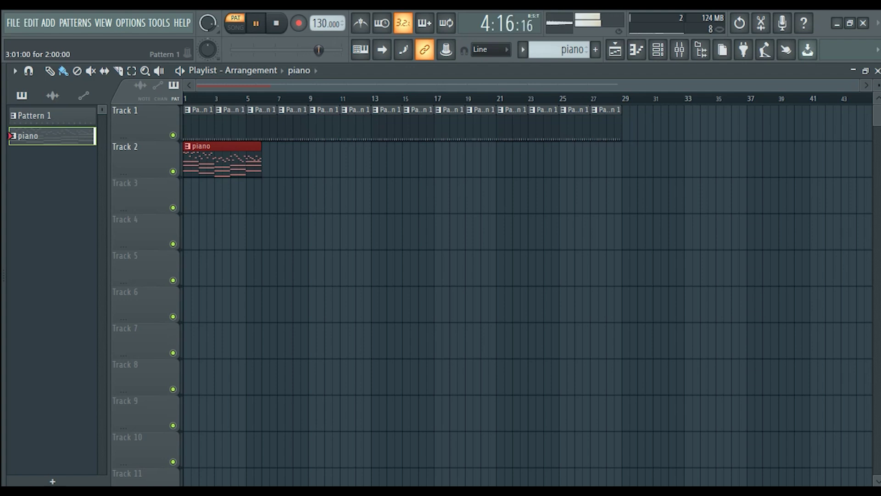
key("space")
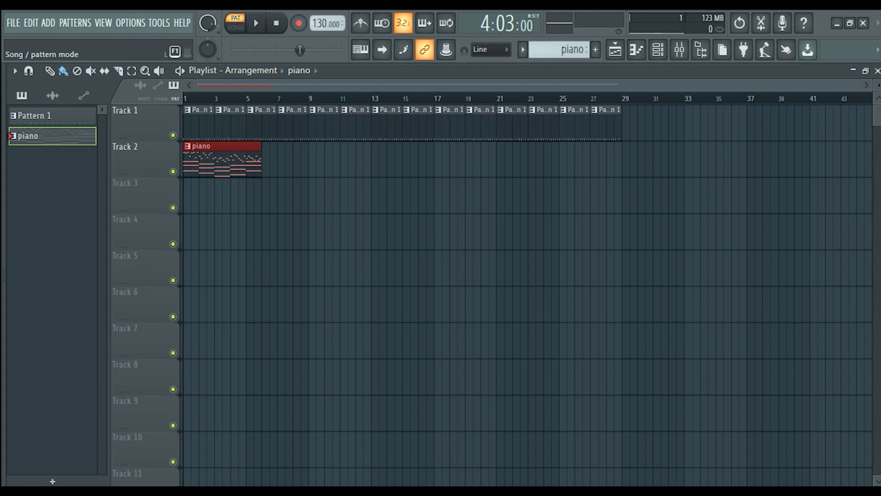
- Switch playback to song mode and duplicate the piano clip end to end on Track 2, making six clips through bar 30
key("l")
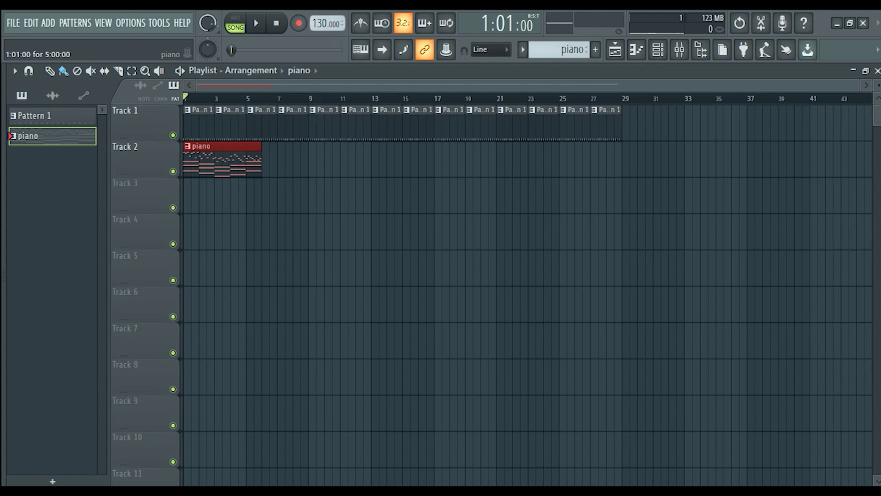
key("ctrl+b")
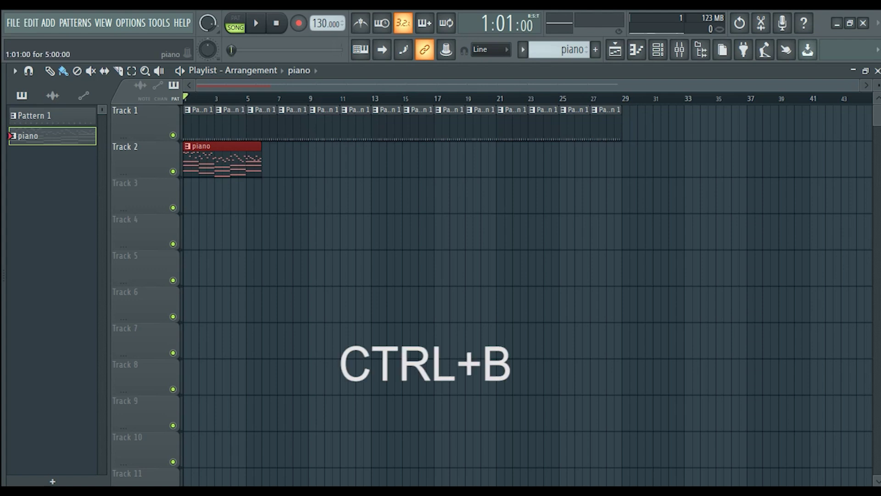
key("ctrl+b")
key("ctrl+b")
key("ctrl+b")
key("ctrl+b")
key("ctrl+b")
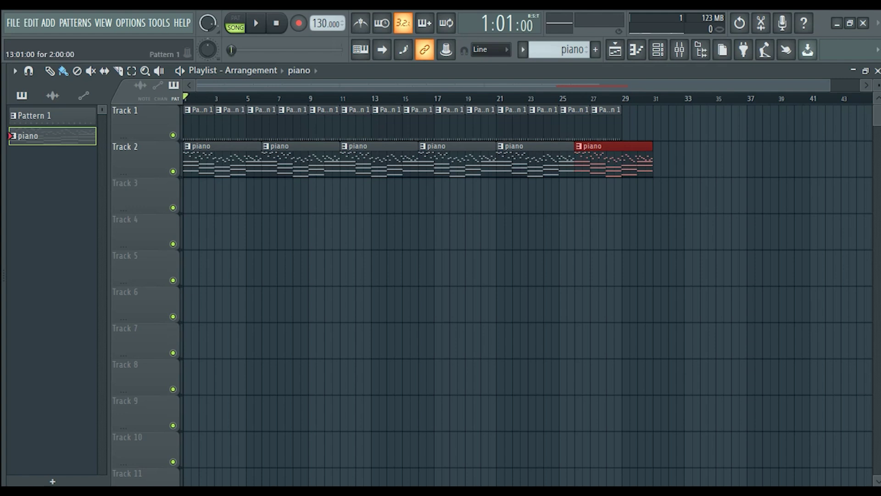
- Play the arrangement from the start to check the drums and piano together, and stop playback
key("space")
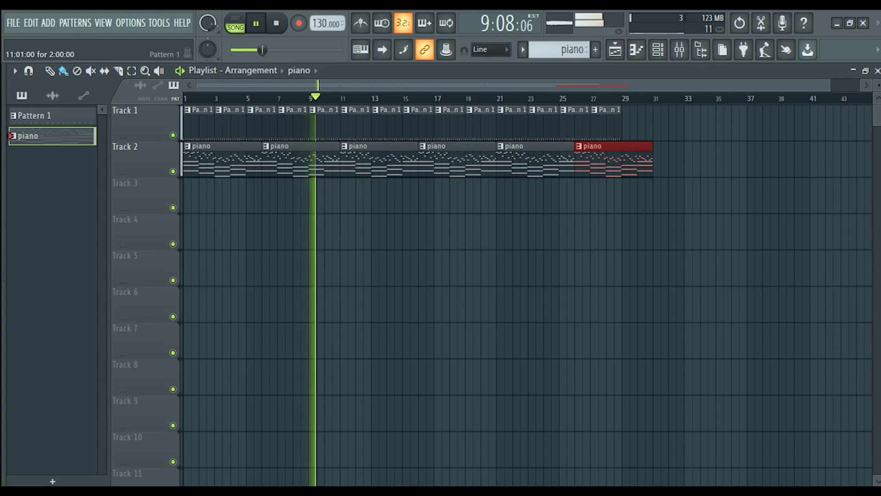
key("space")
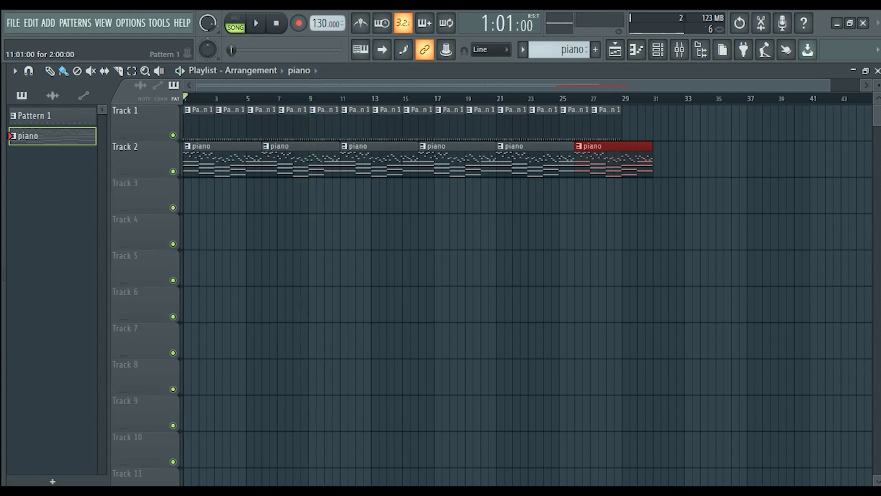
scroll(343, 158, "down", 1)
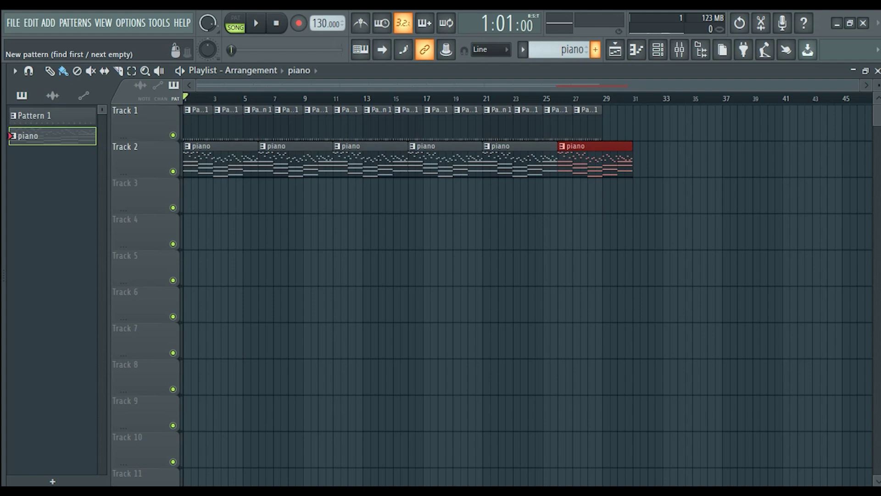
- Add a new empty pattern after the piano pattern, keeping its default name
left_click(595, 49)
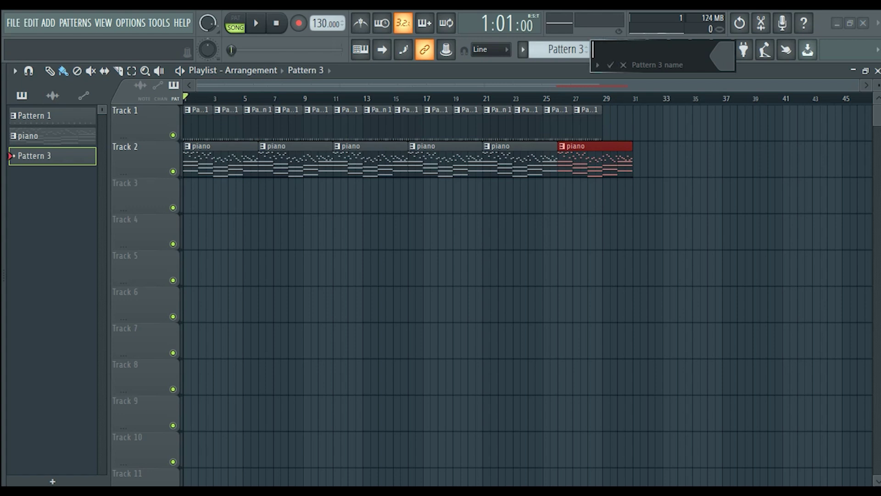
left_click(622, 65)
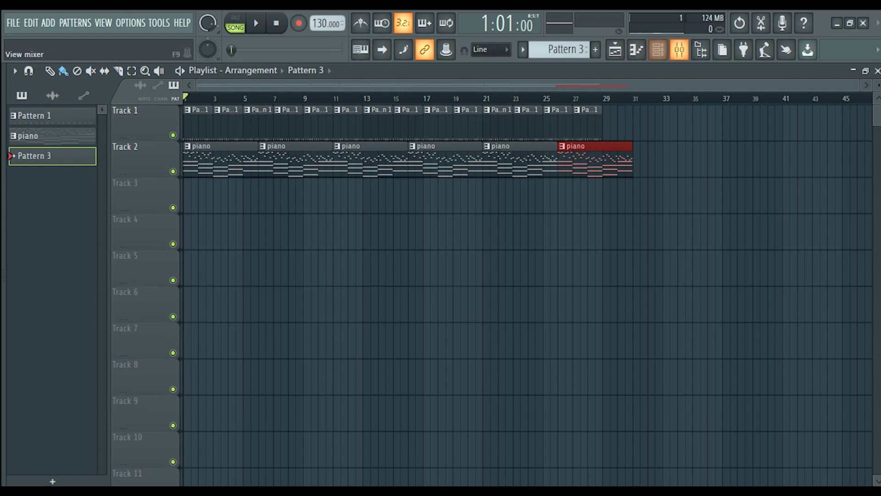
left_click(657, 50)
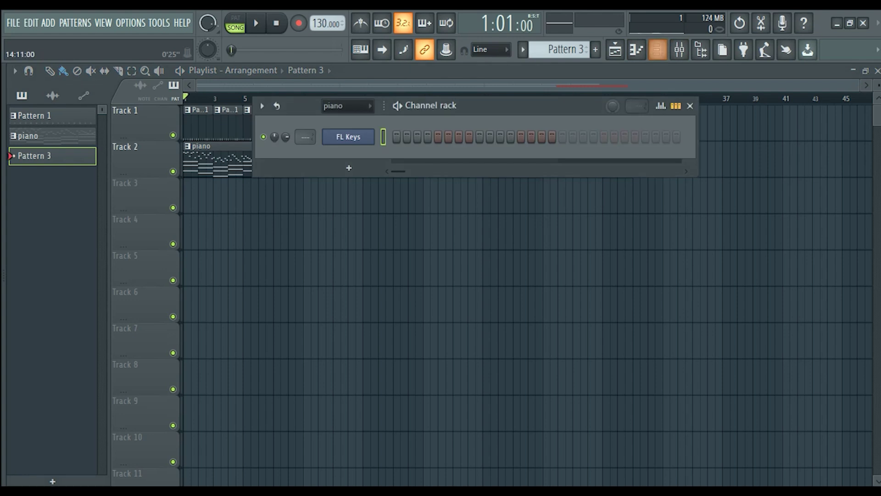
right_click(367, 106)
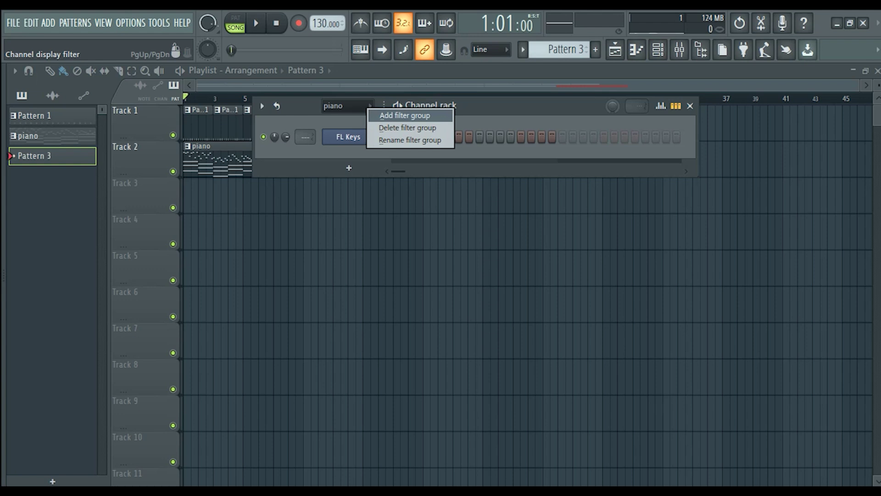
key("Escape")
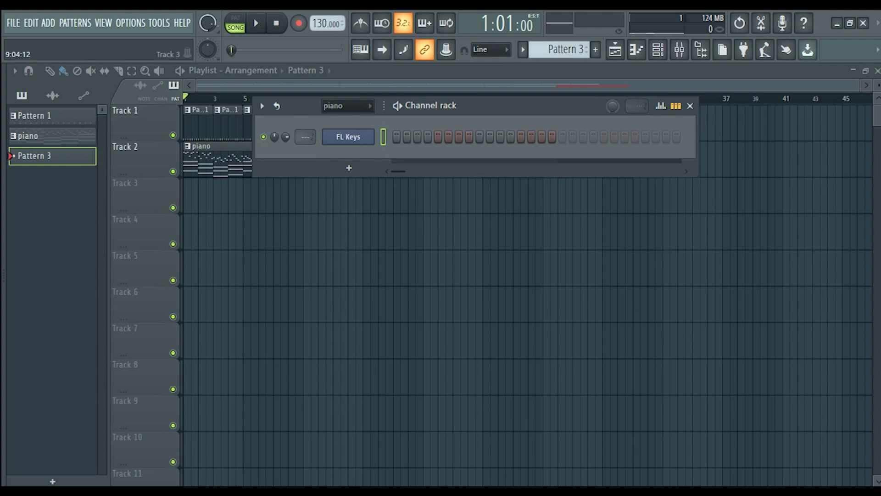
key("F6")
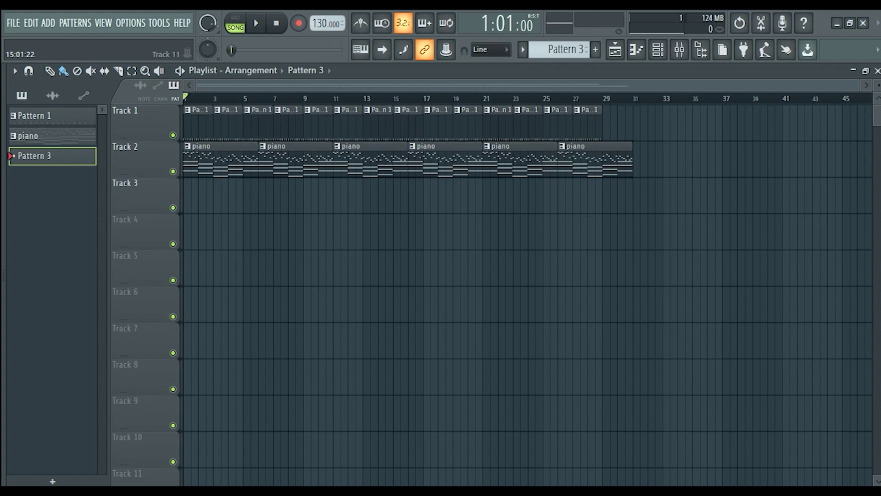
left_click(396, 492)
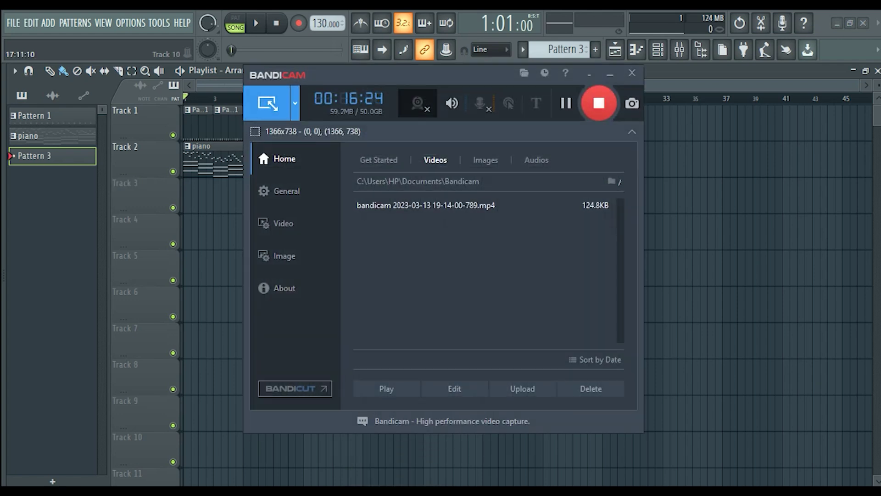